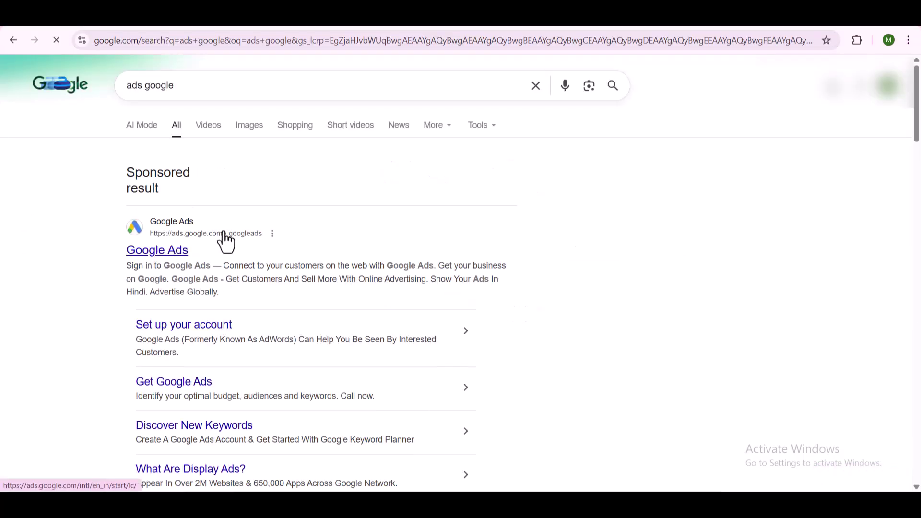
Step: Open the sponsored Google Ads result from the 'ads google' search results
scroll(222, 240, down, 5)
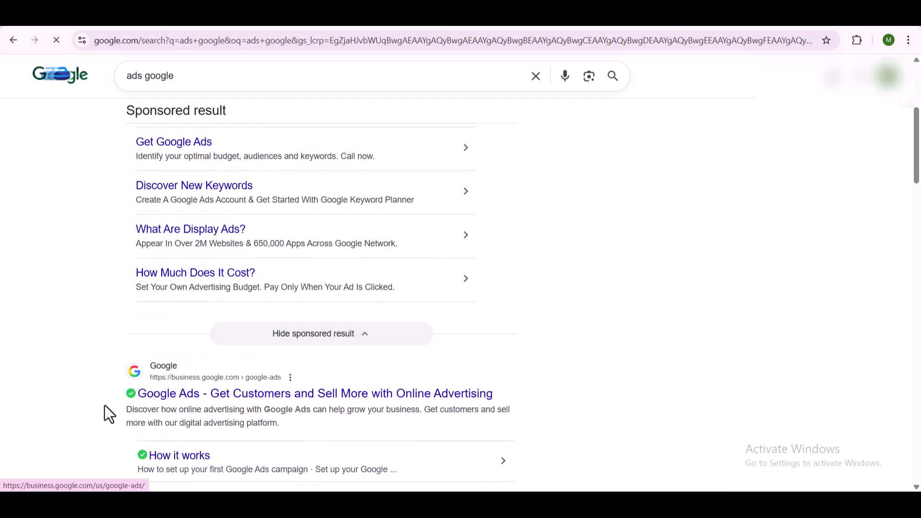
scroll(194, 345, up, 5)
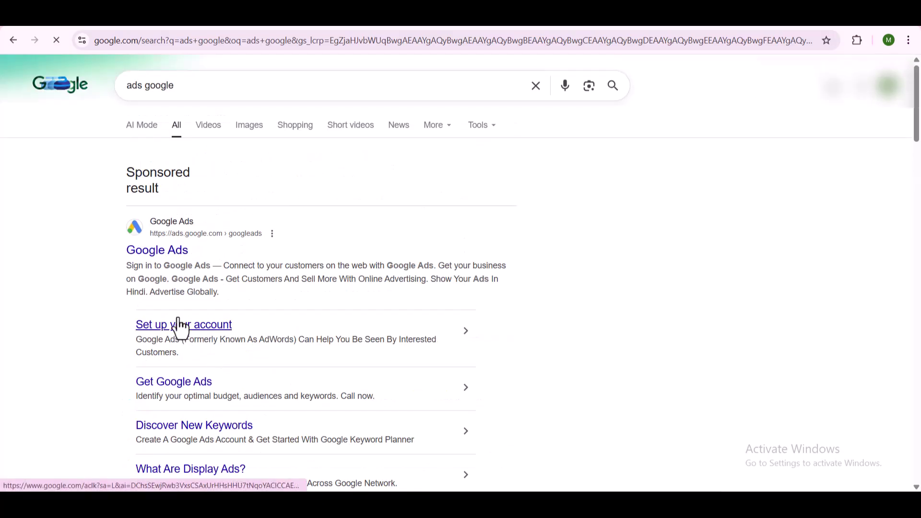
click(152, 254)
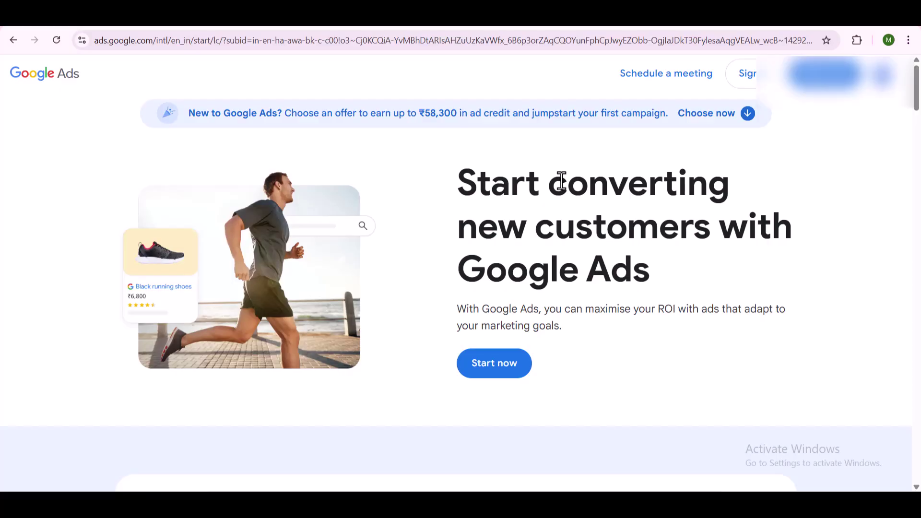
Step: Select the Offer A ₹20,000 ad credit card and claim it
scroll(623, 268, down, 8)
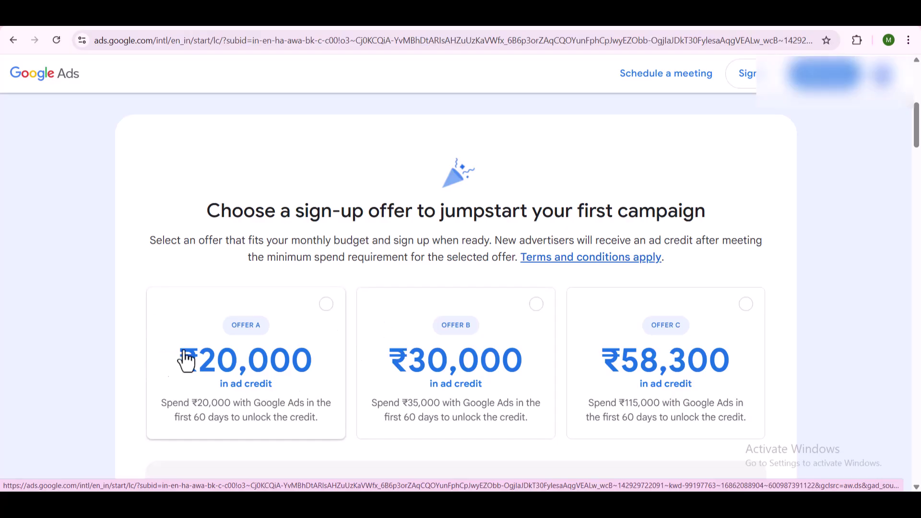
click(328, 305)
scroll(307, 335, down, 1)
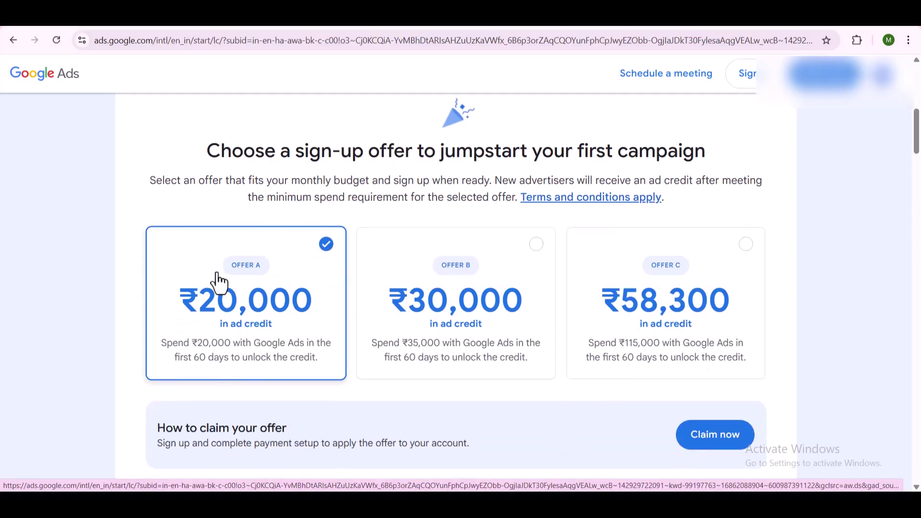
click(721, 438)
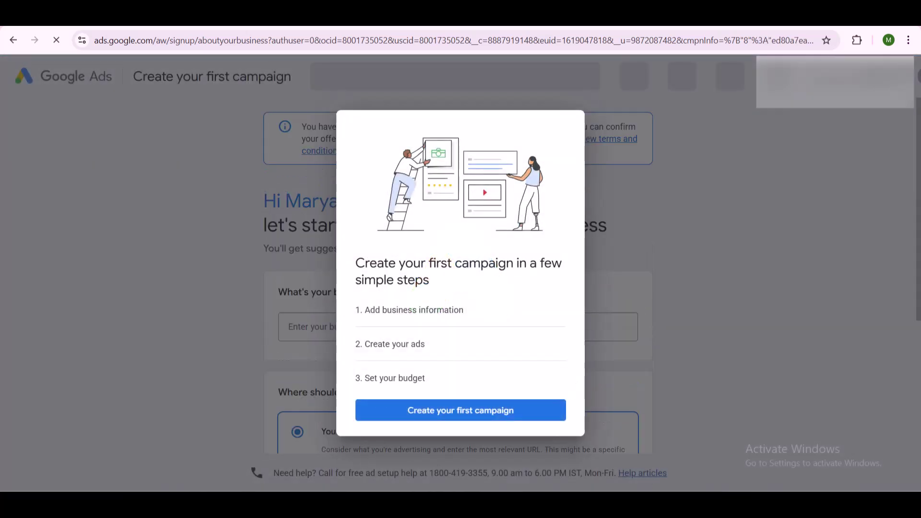
Step: Begin creating the first campaign from the onboarding intro dialog
click(445, 409)
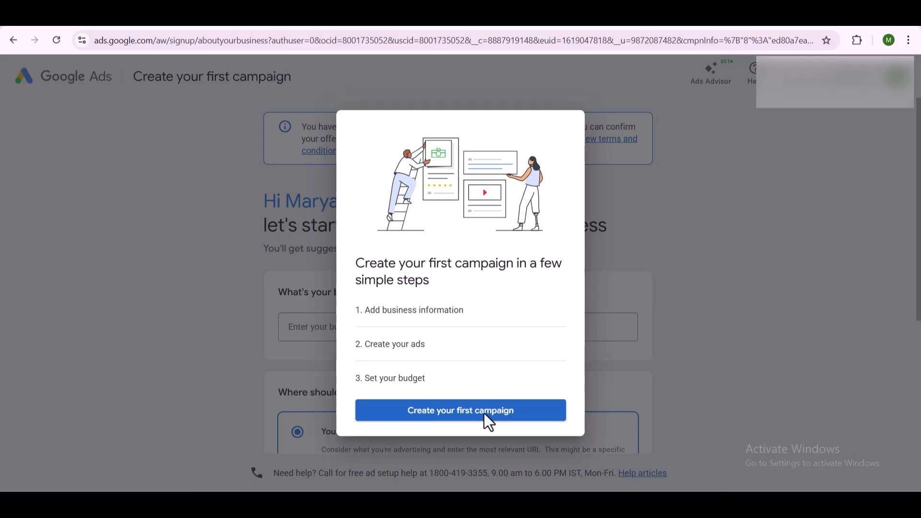
click(484, 413)
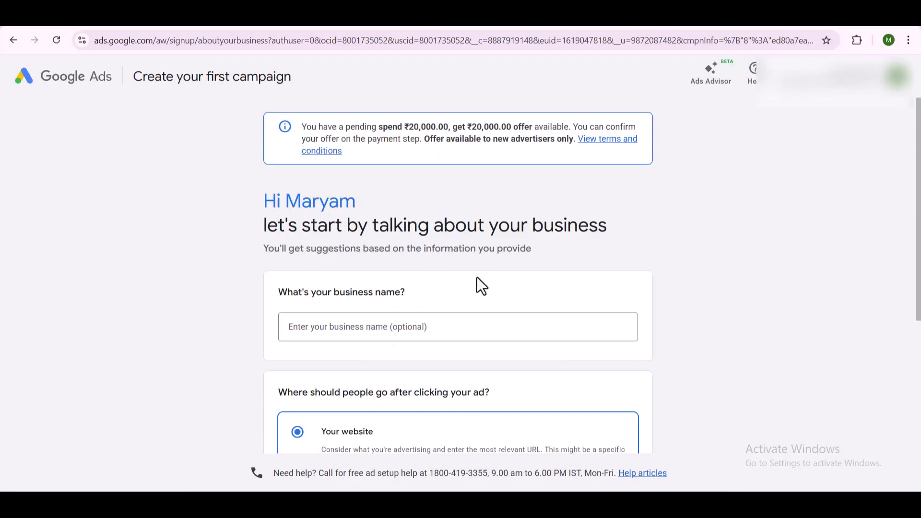
scroll(479, 281, down, 1)
click(386, 272)
text(Bajrai Online)
scroll(453, 404, down, 1)
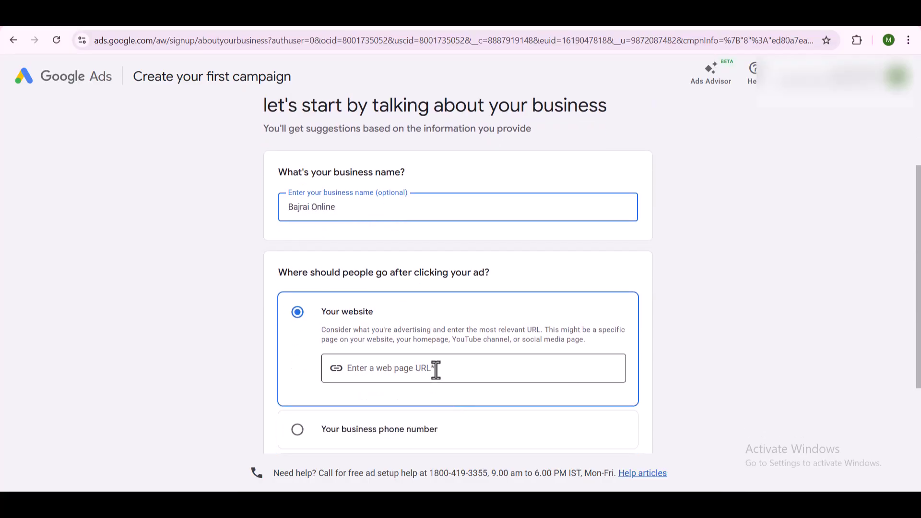
scroll(432, 364, down, 1)
click(425, 318)
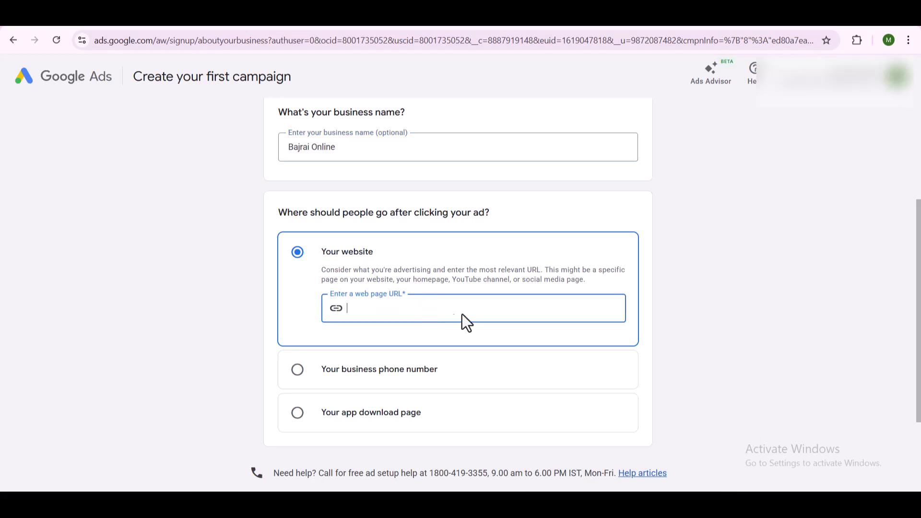
text(https://bajraionline.com)
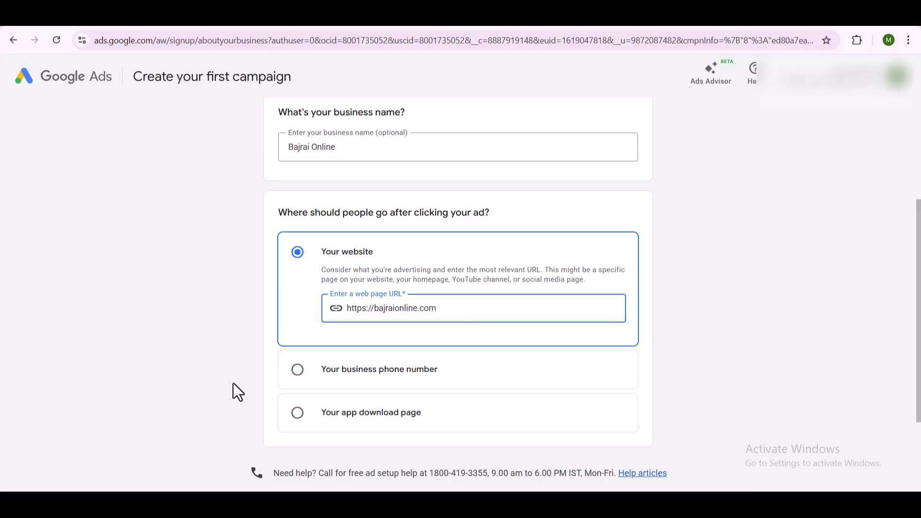
scroll(430, 385, down, 1)
scroll(432, 386, down, 1)
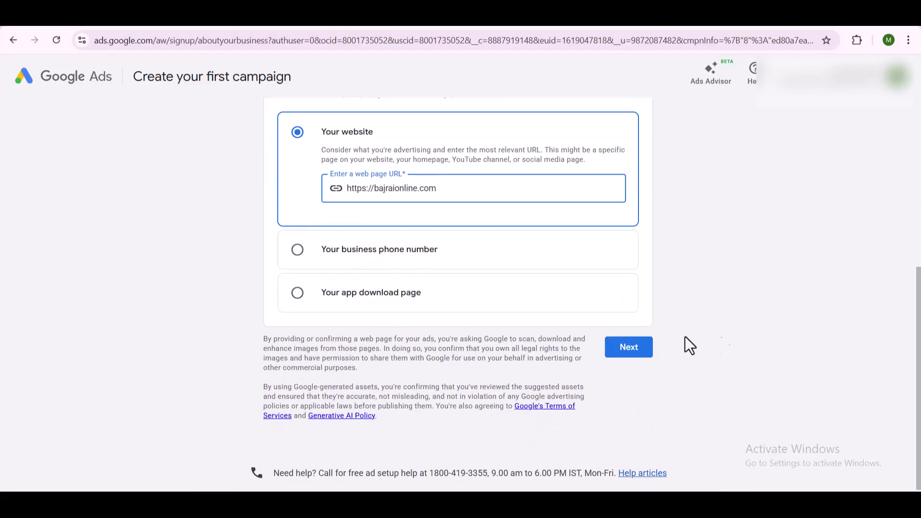
click(630, 355)
Step: Untick YouTube account linking and continue without linking any accounts
click(633, 353)
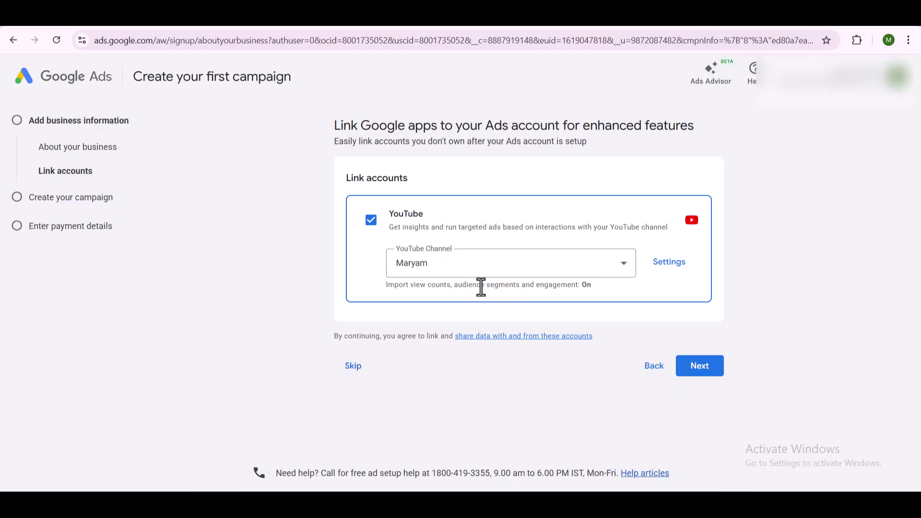
click(380, 224)
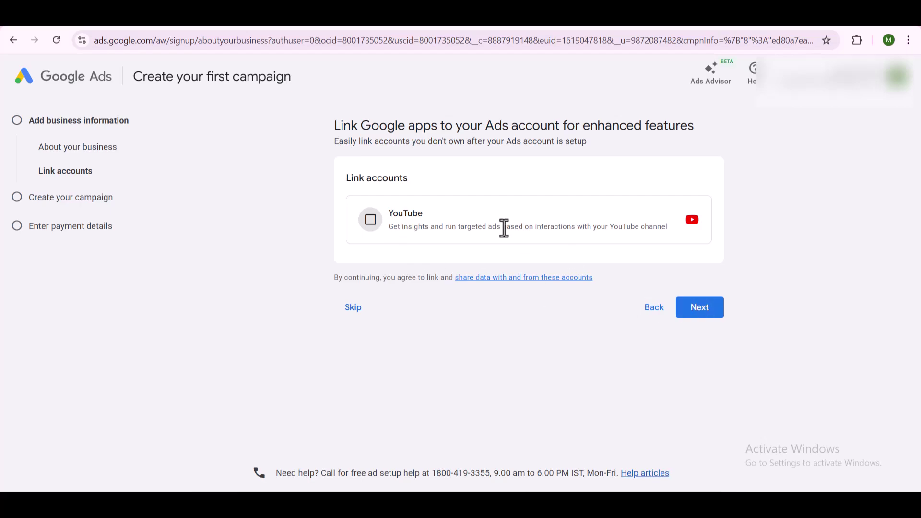
click(714, 312)
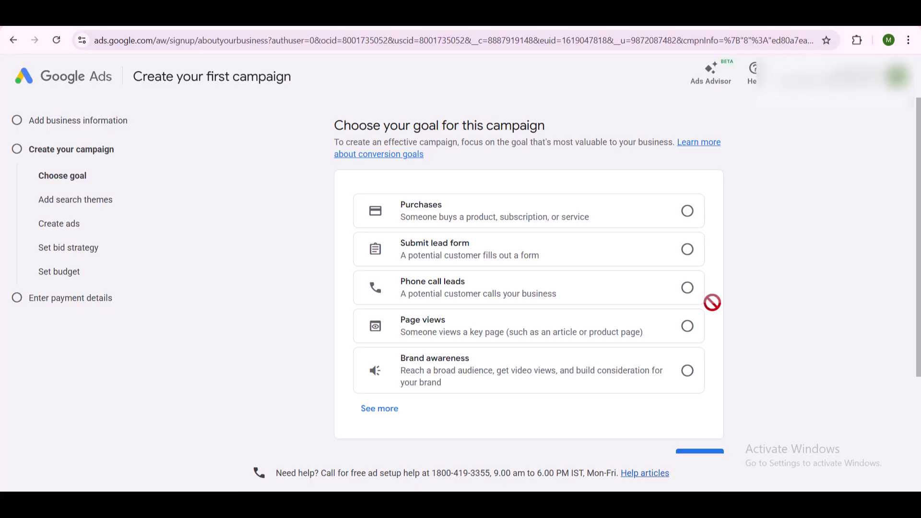
Step: Skip both the campaign goal and campaign type choices
scroll(472, 209, down, 1)
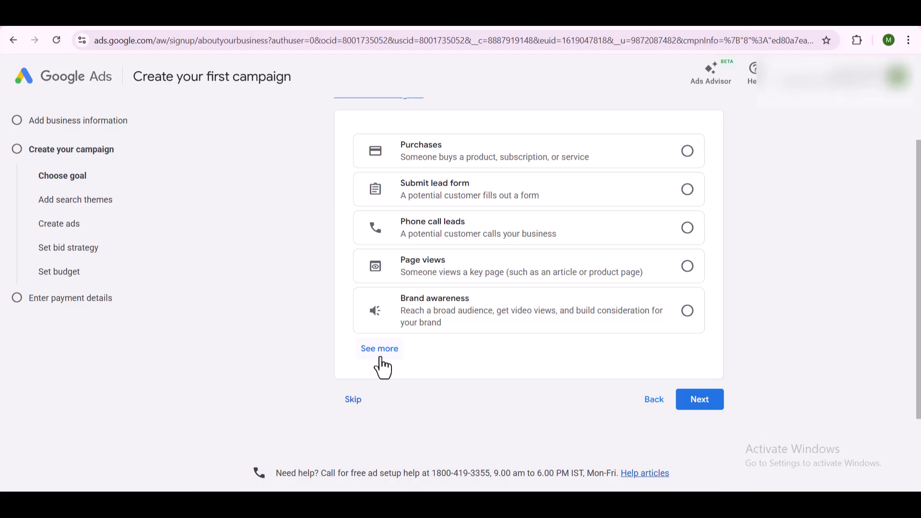
click(353, 405)
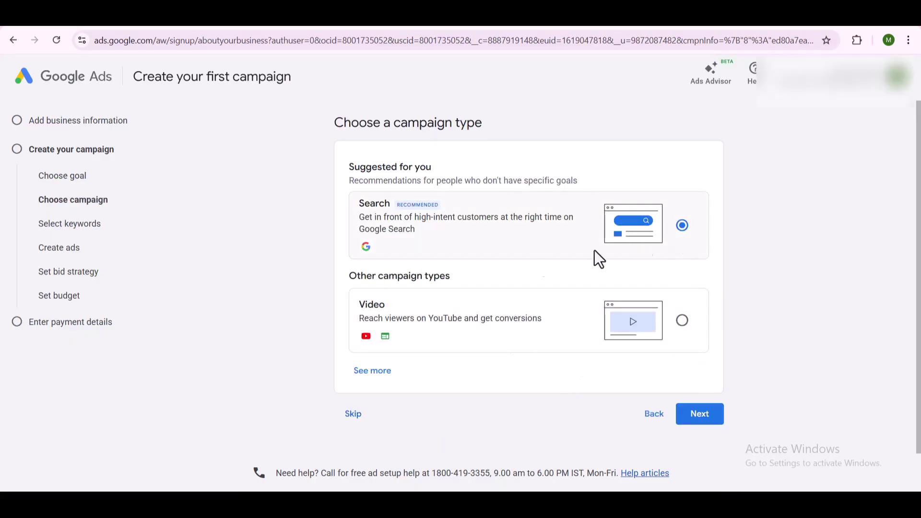
click(350, 416)
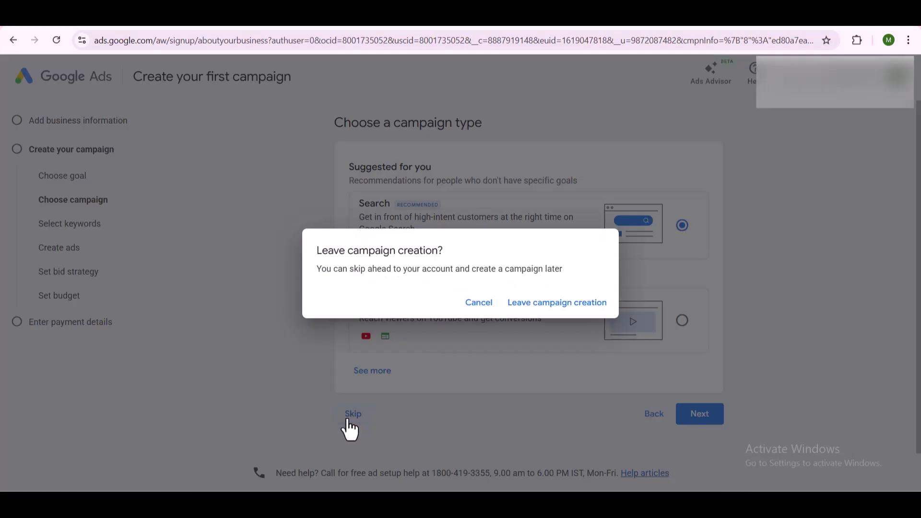
Step: Leave campaign creation and confirm India, India Time and Indian Rupee account settings
click(552, 311)
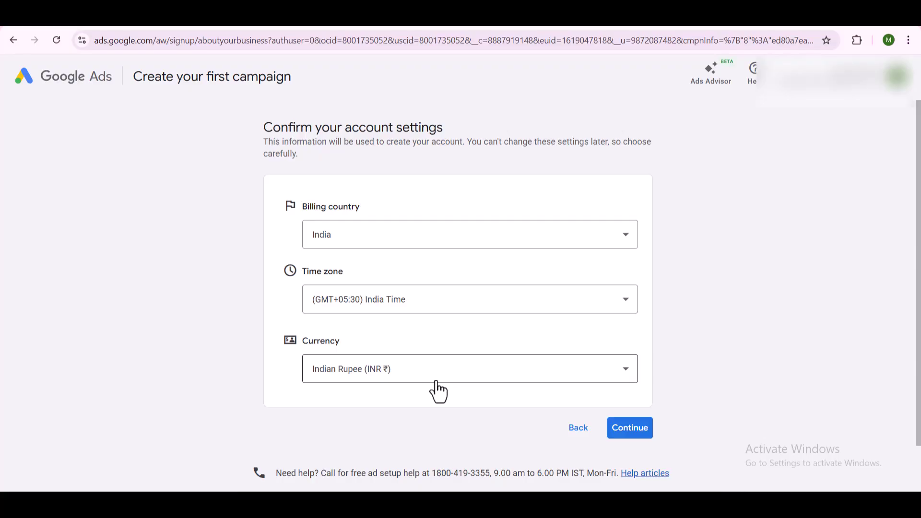
click(640, 428)
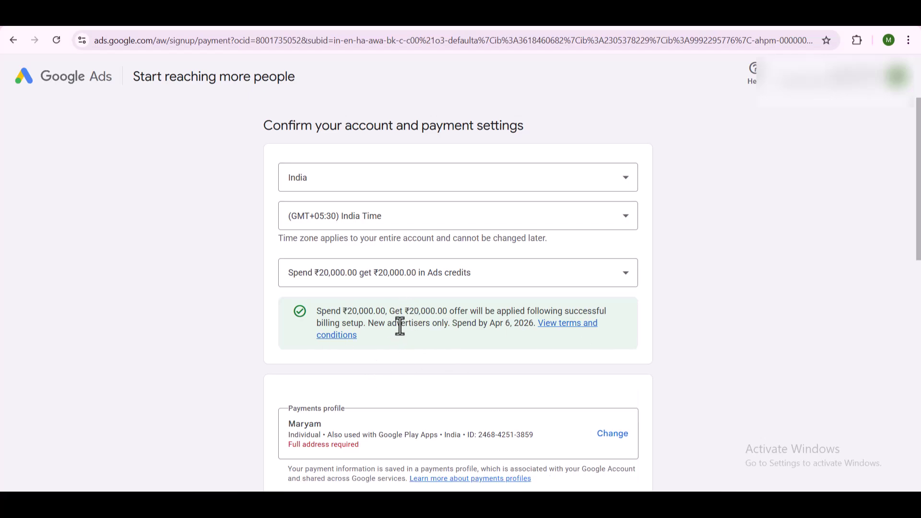
triple_click(400, 326)
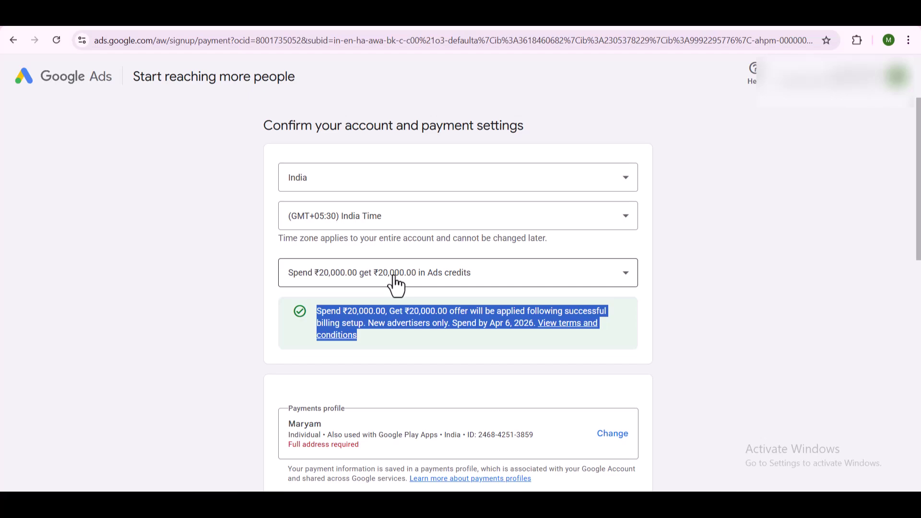
scroll(395, 285, down, 1)
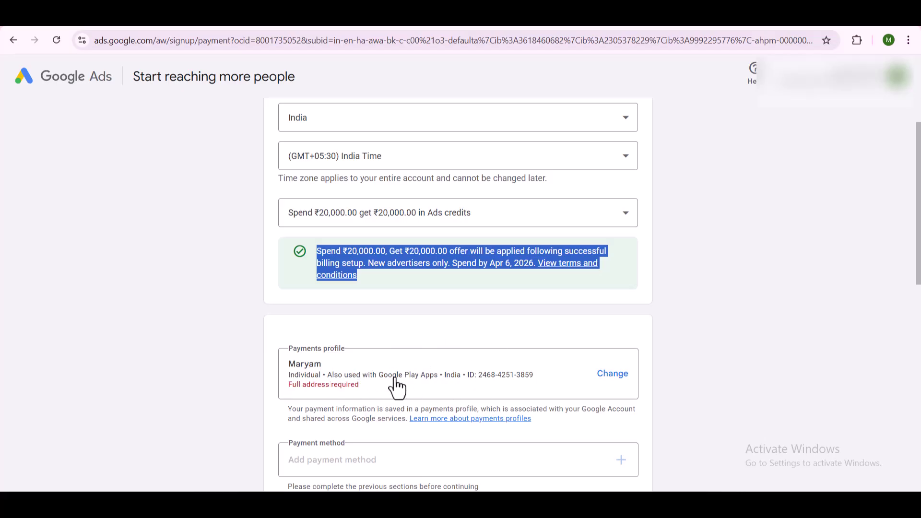
scroll(395, 387, down, 1)
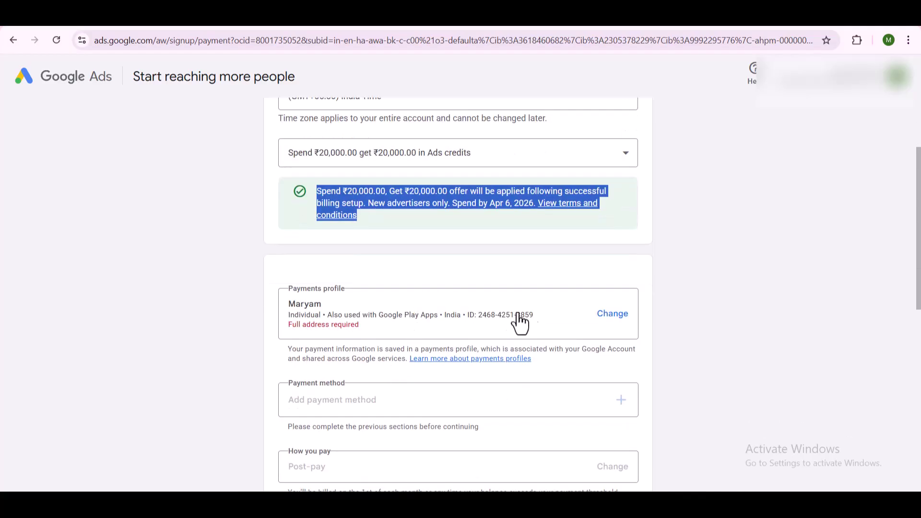
Step: Start editing the payments profile address, cancel, then reopen the Change payments profile options
click(604, 319)
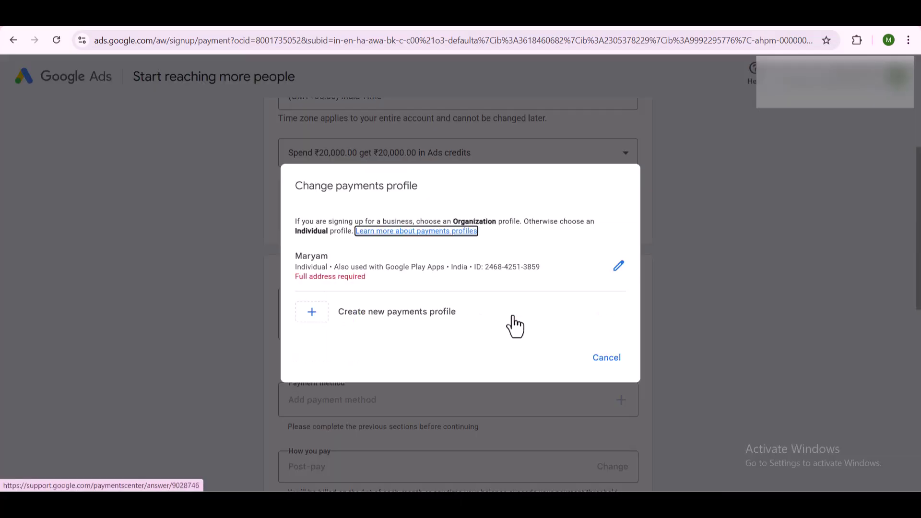
click(615, 274)
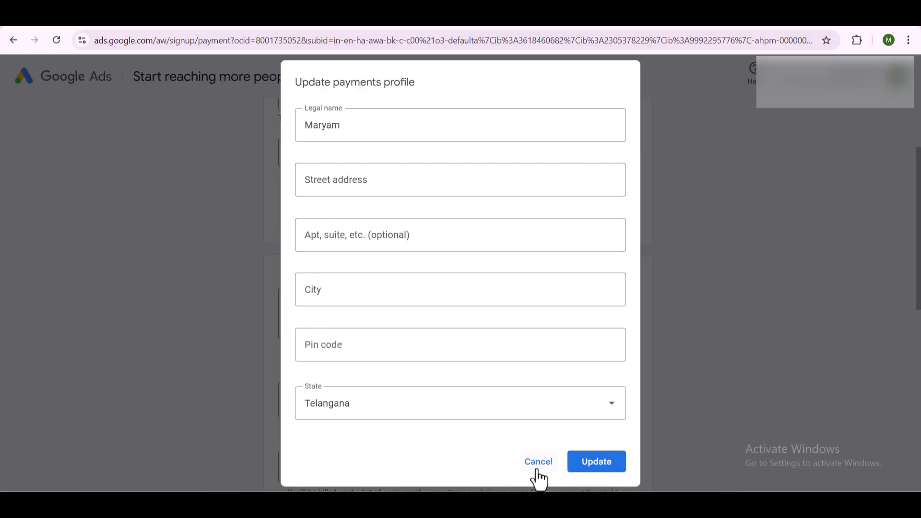
click(347, 177)
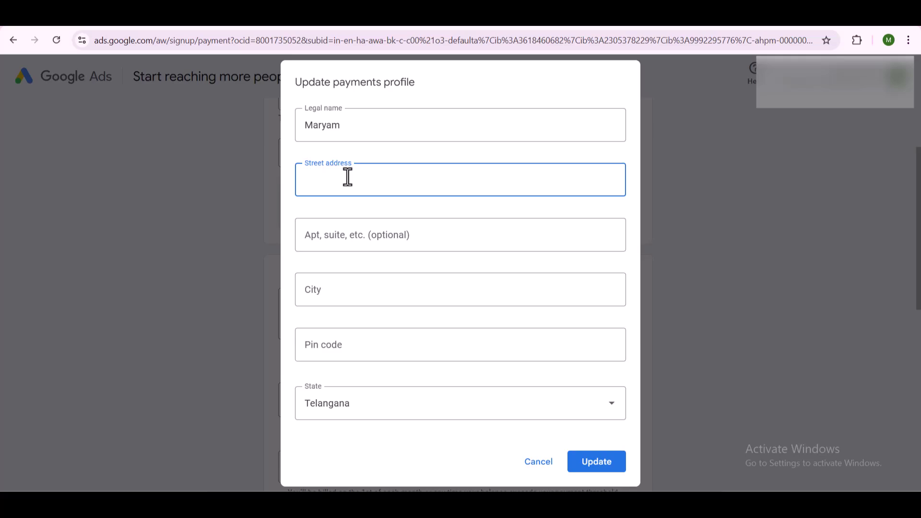
click(552, 466)
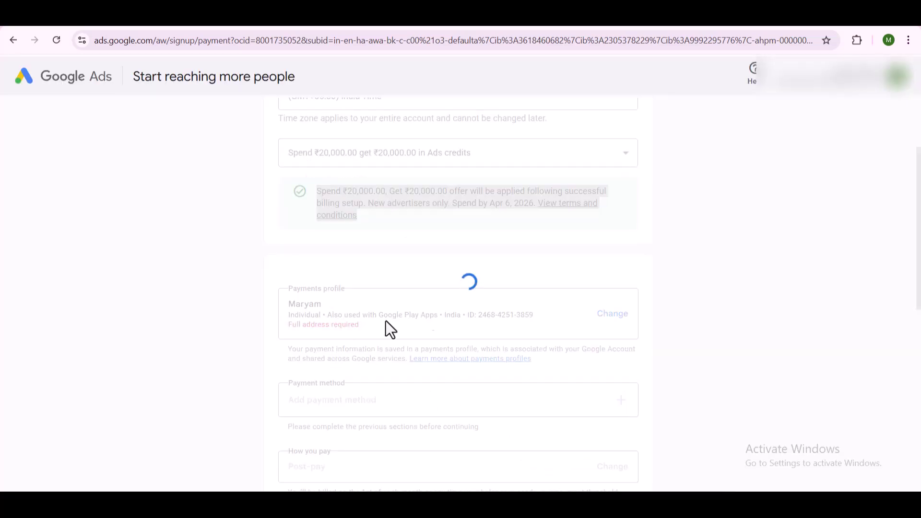
scroll(468, 401, down, 2)
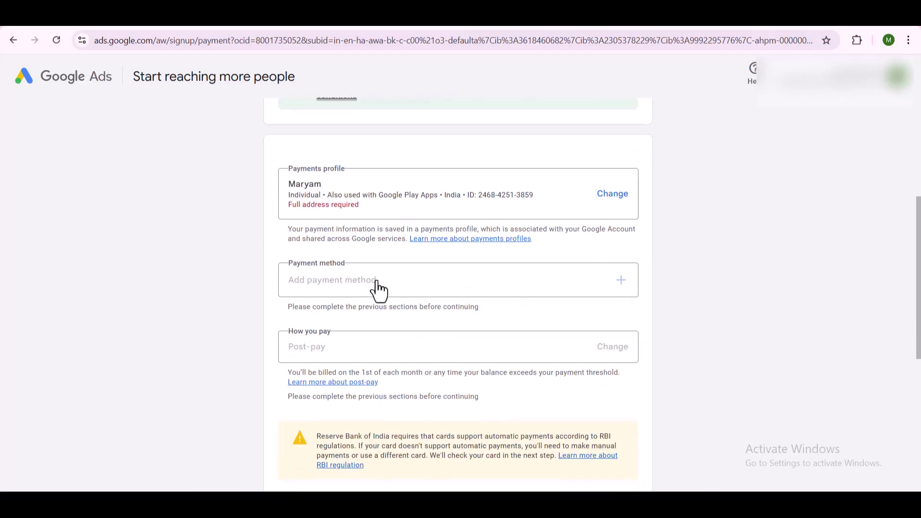
click(611, 194)
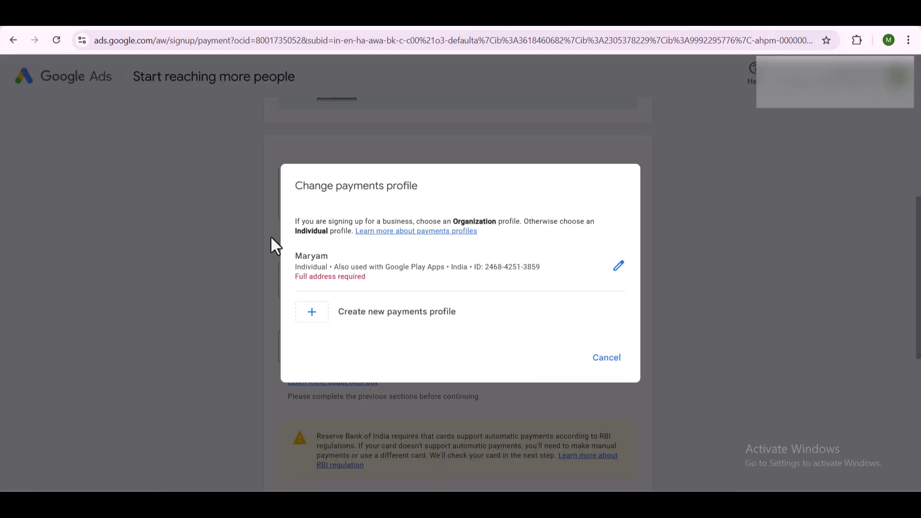
Step: Replace the payments profile's legal name with the new name
click(614, 269)
click(323, 136)
double_click(323, 135)
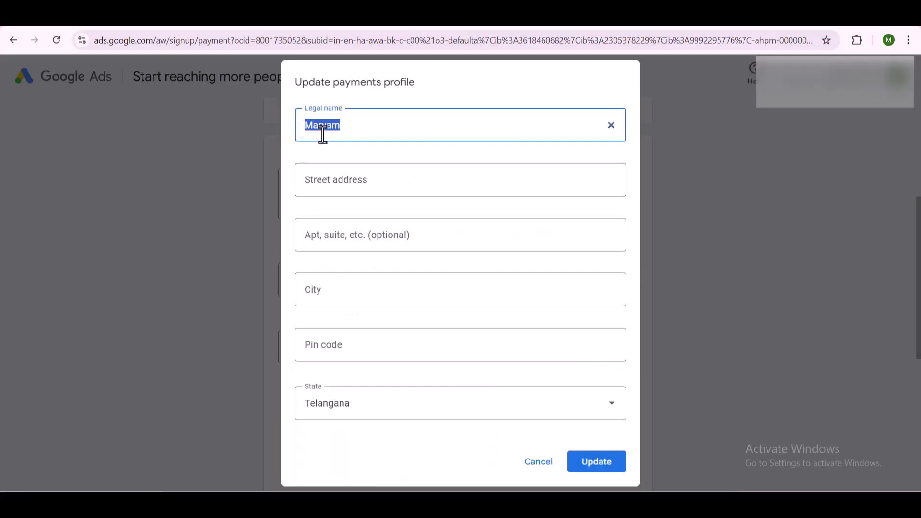
text(Farhan)
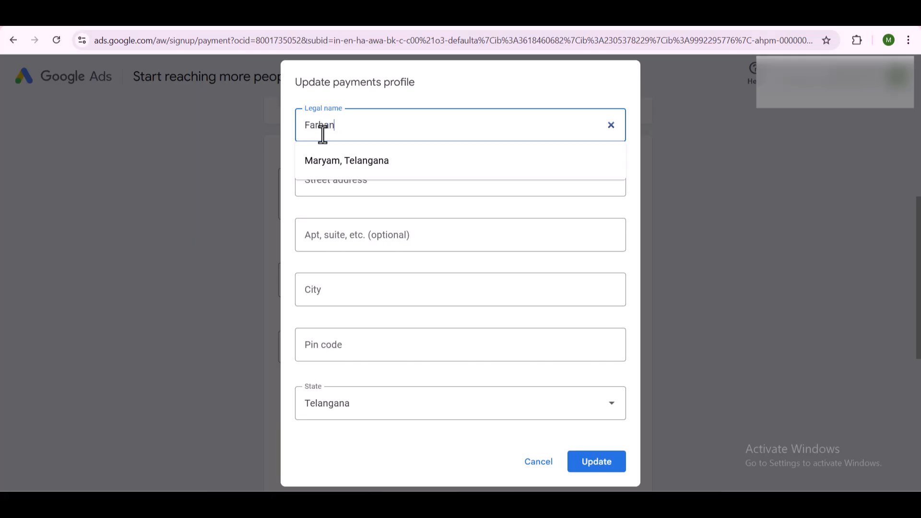
Step: Fill the full street address, with city and pin code from suggestions, and save the profile
click(348, 176)
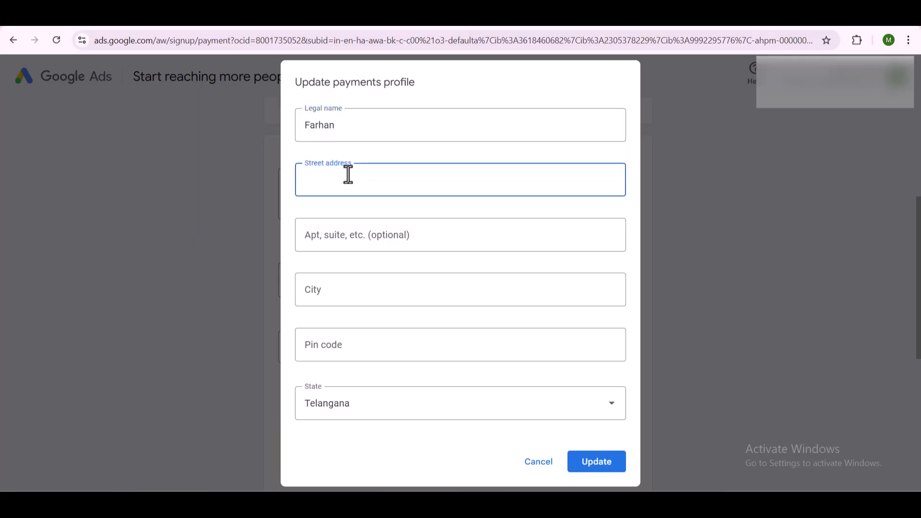
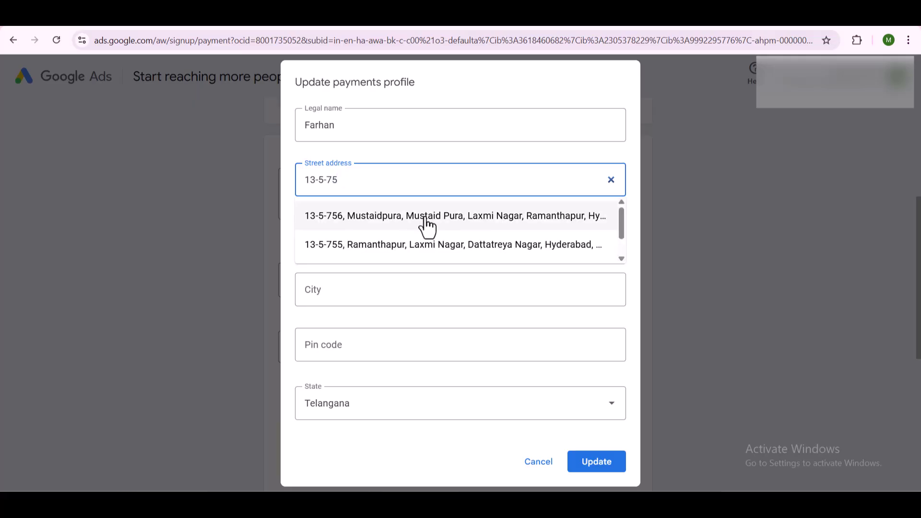
click(425, 224)
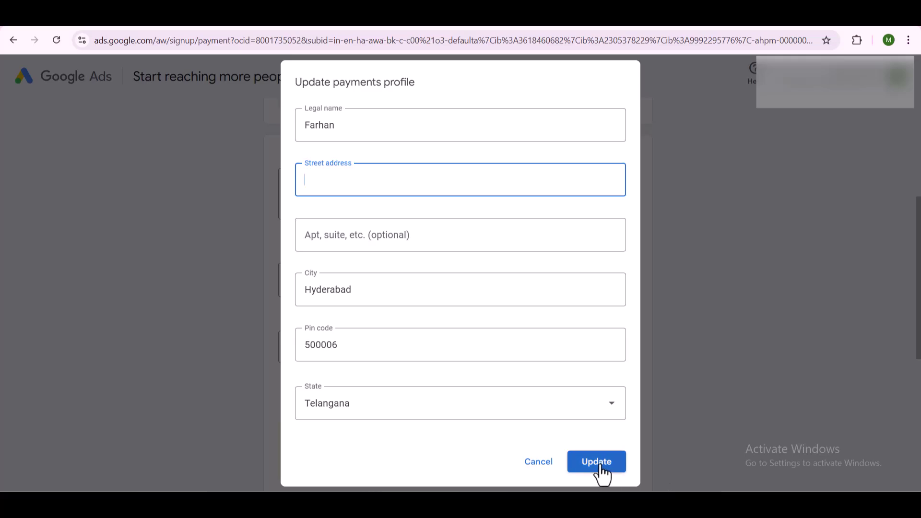
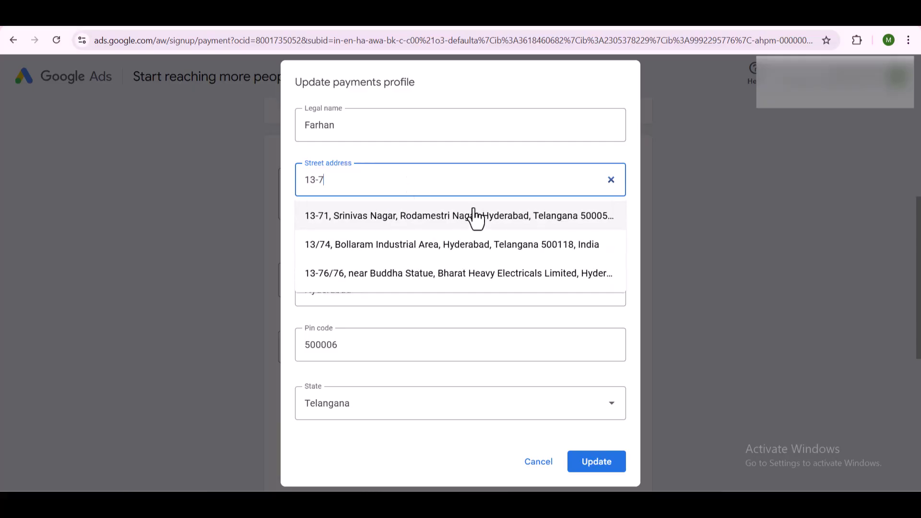
click(467, 227)
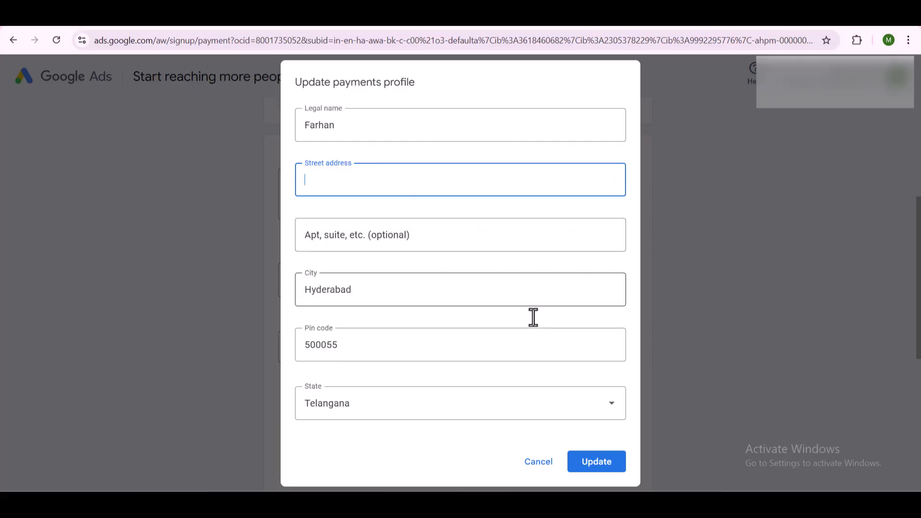
click(382, 269)
click(376, 192)
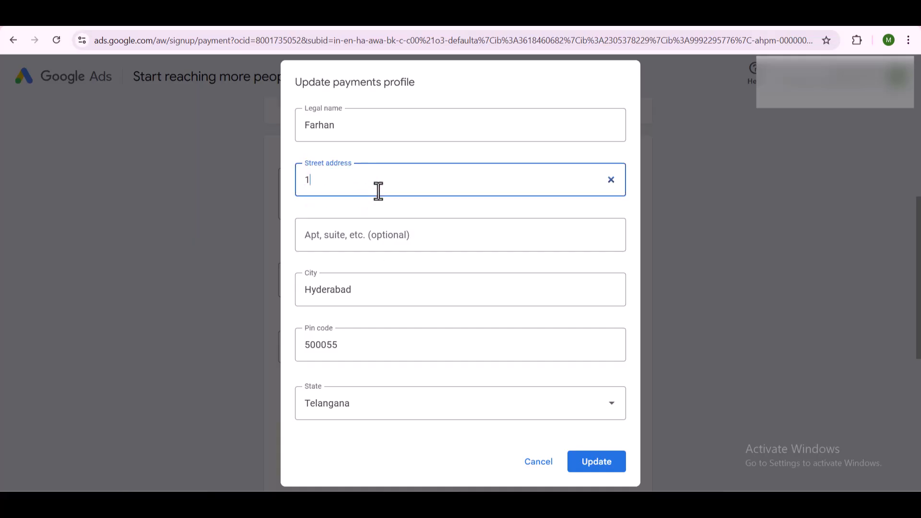
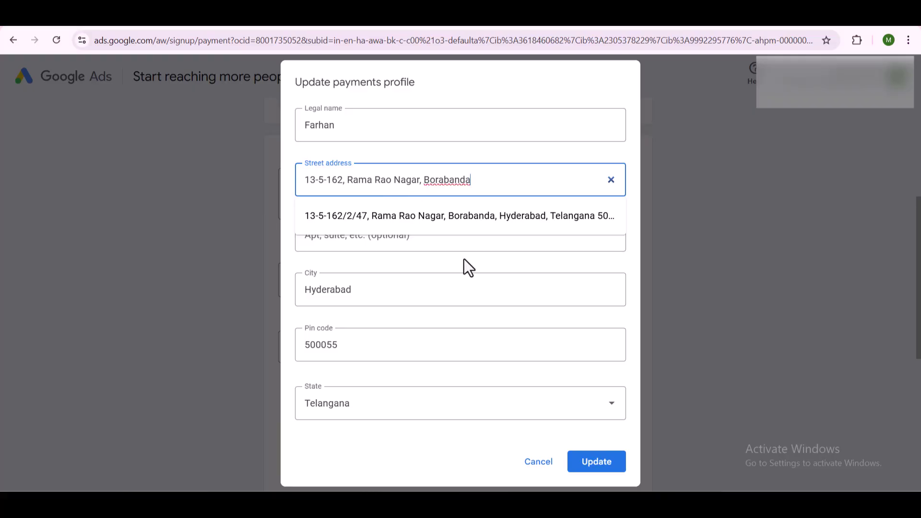
click(465, 258)
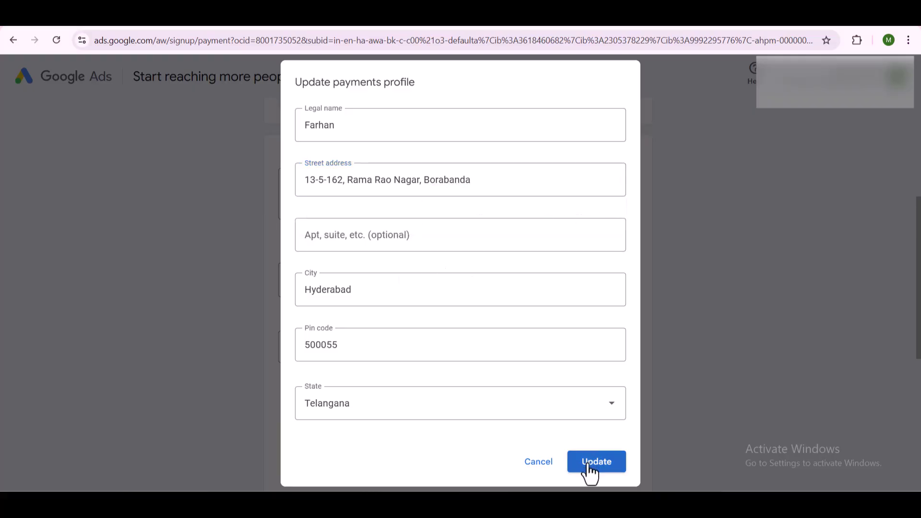
click(586, 469)
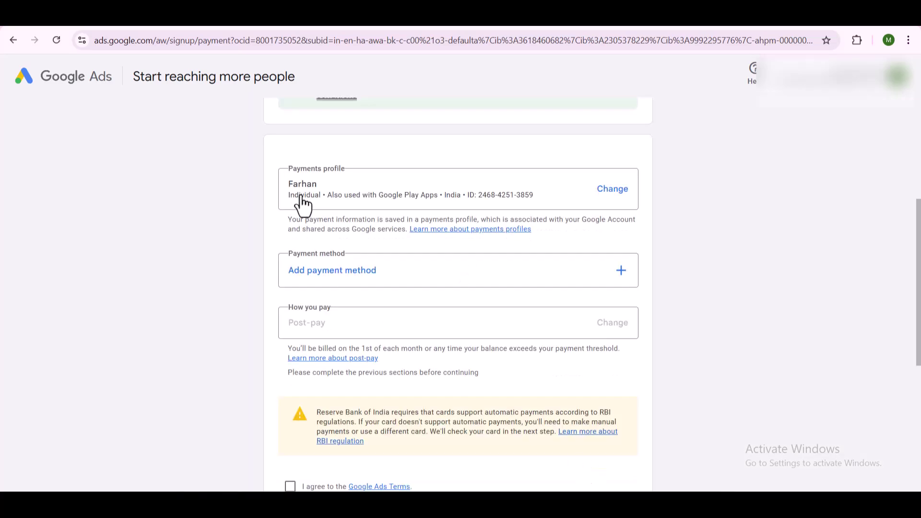
scroll(304, 215, up, 1)
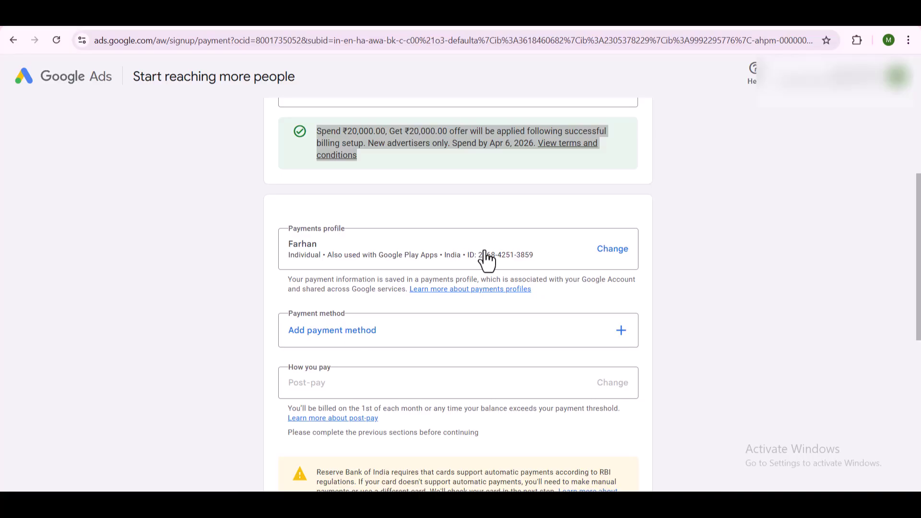
click(610, 252)
click(441, 310)
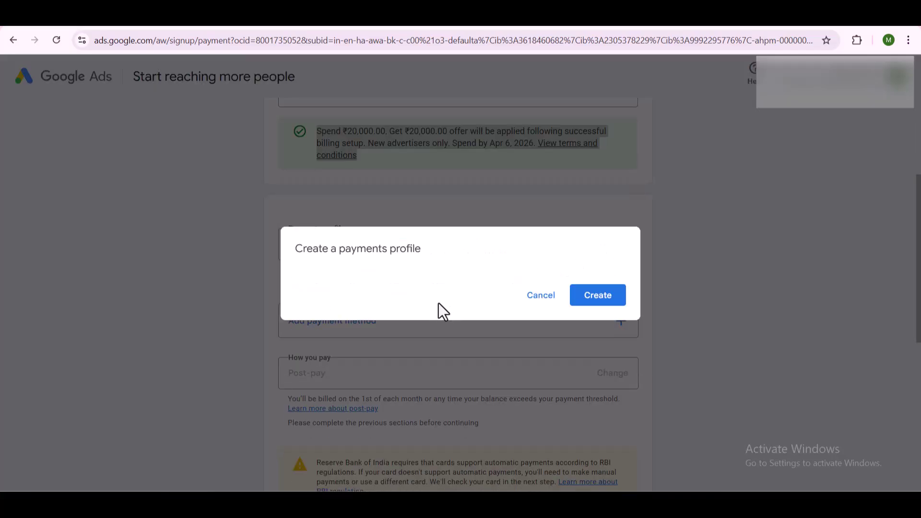
click(369, 157)
click(551, 467)
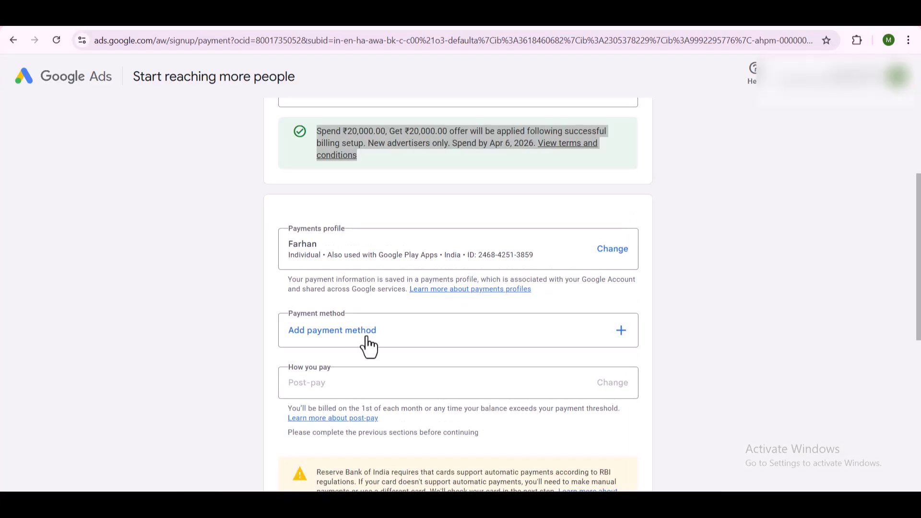
Step: Set the payment method to Pay with Bank transfer instead of a card
click(368, 346)
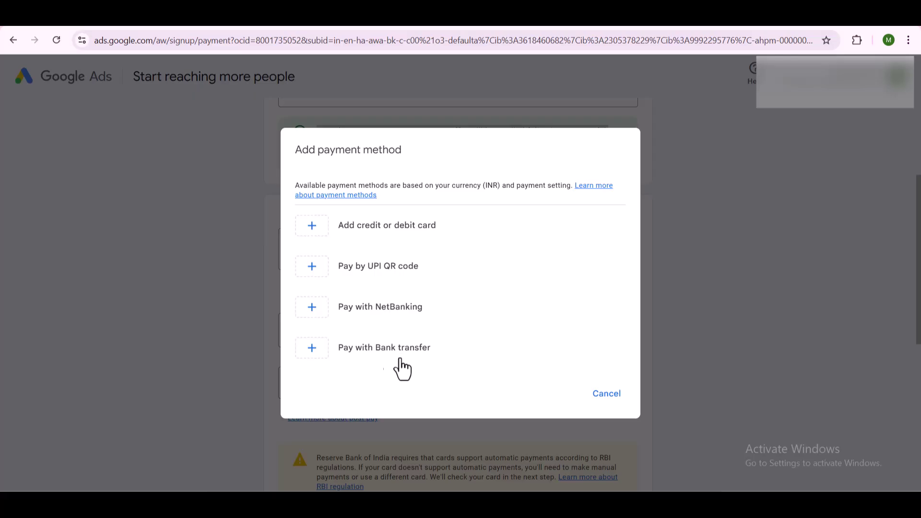
click(389, 240)
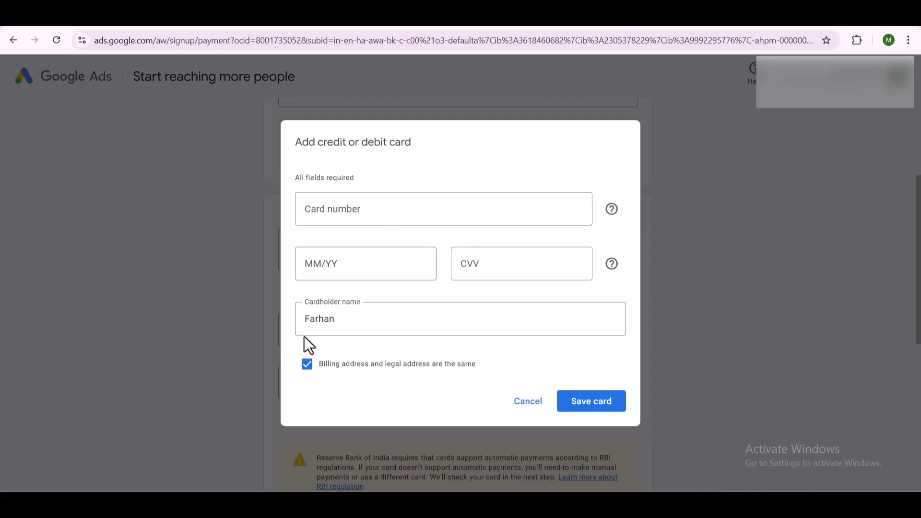
click(528, 404)
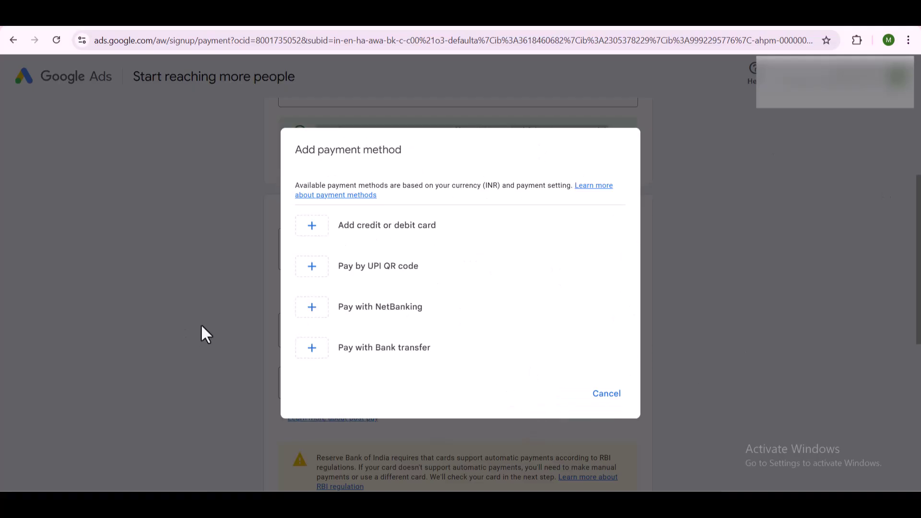
click(417, 356)
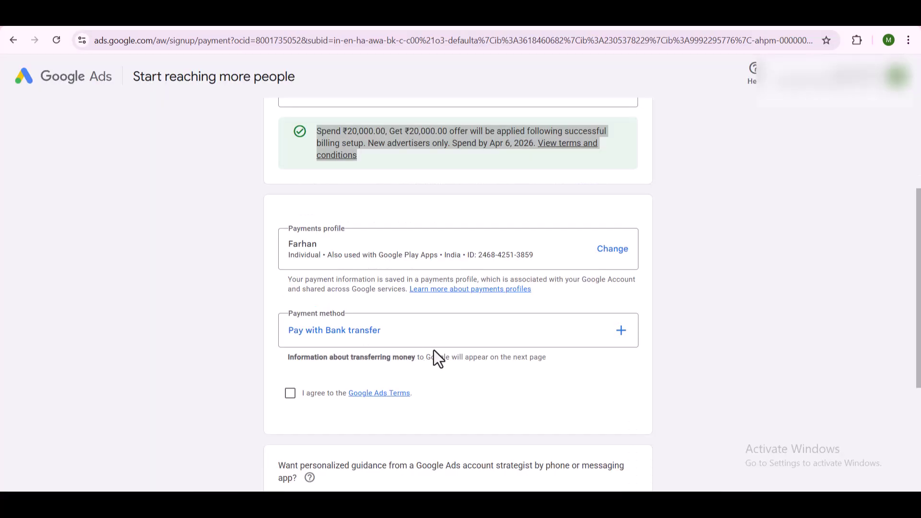
click(619, 335)
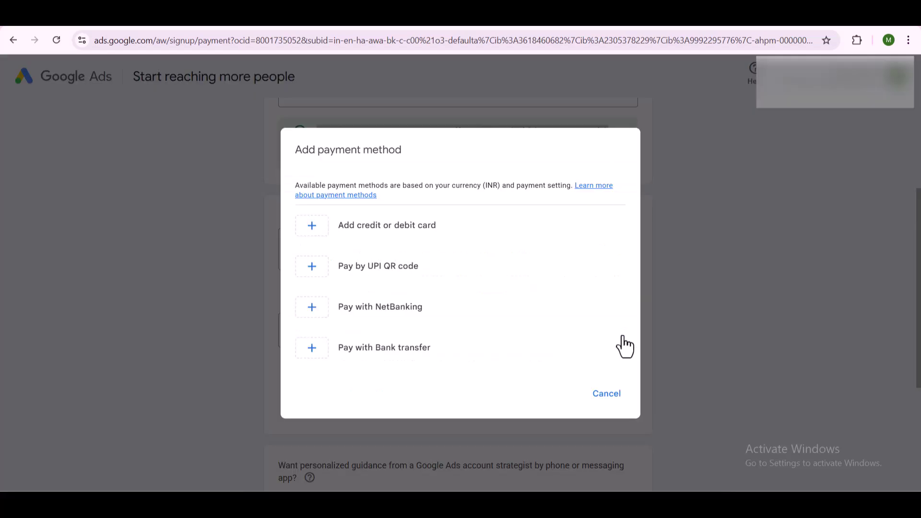
click(389, 367)
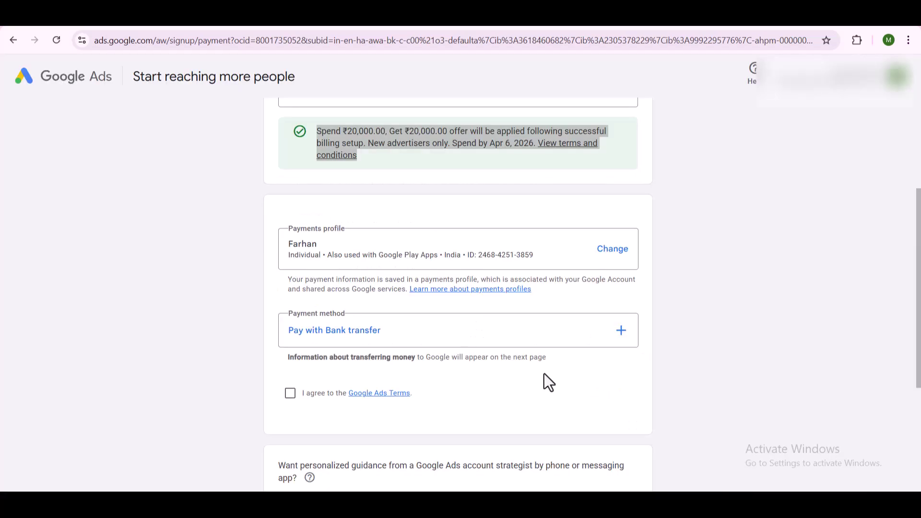
Step: Accept the Google Ads Terms, decline strategist guidance, and submit the signup with bank transfer payment
click(290, 393)
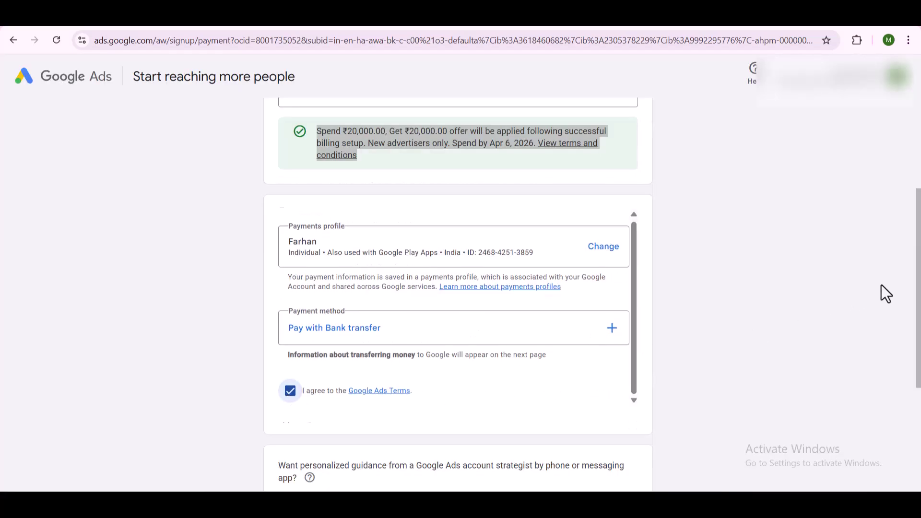
scroll(608, 316, down, 4)
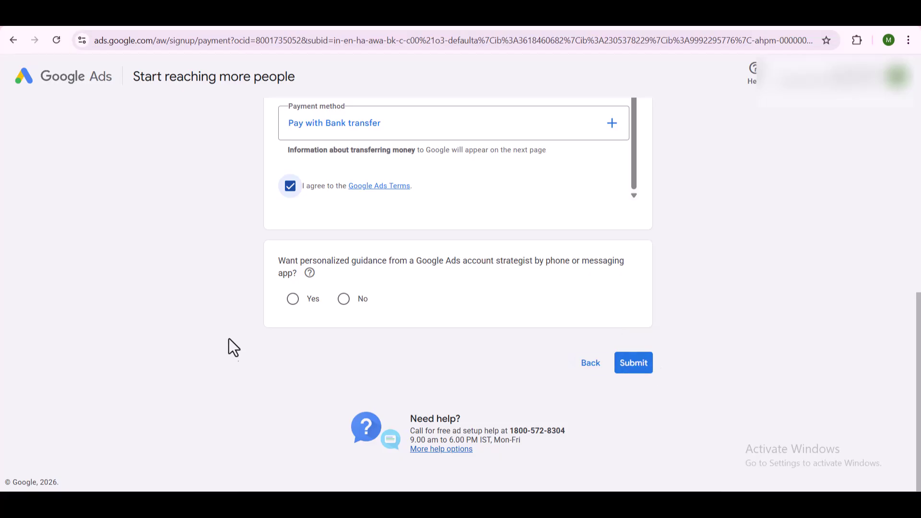
click(355, 301)
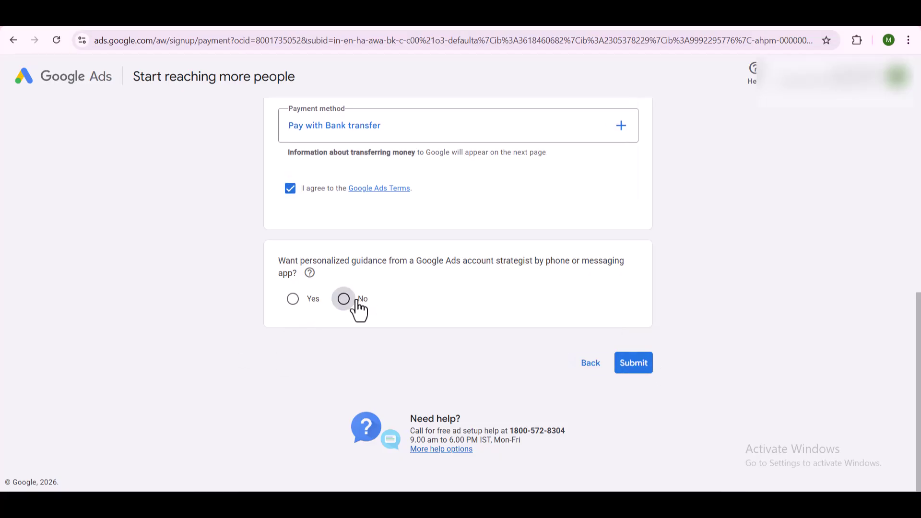
click(632, 369)
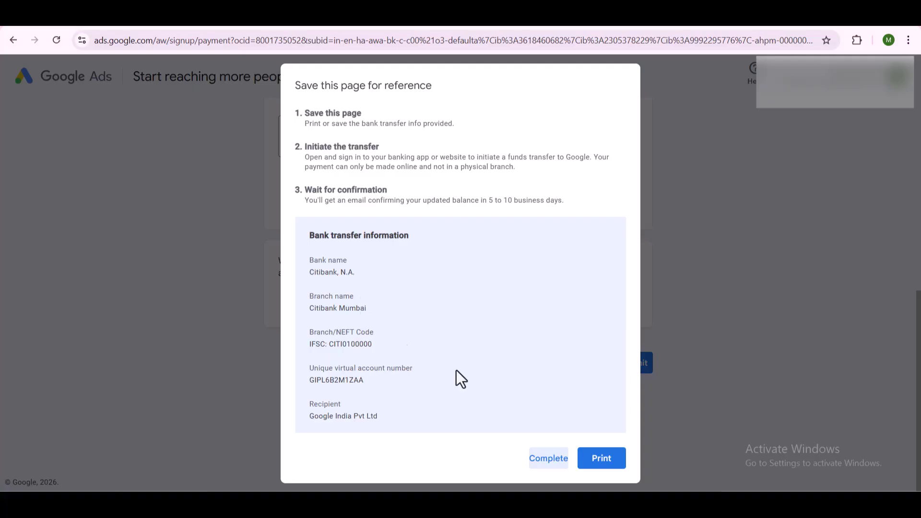
Step: Close the bank transfer reference dialog and continue past the account-created confirmation to advertiser verification
click(551, 466)
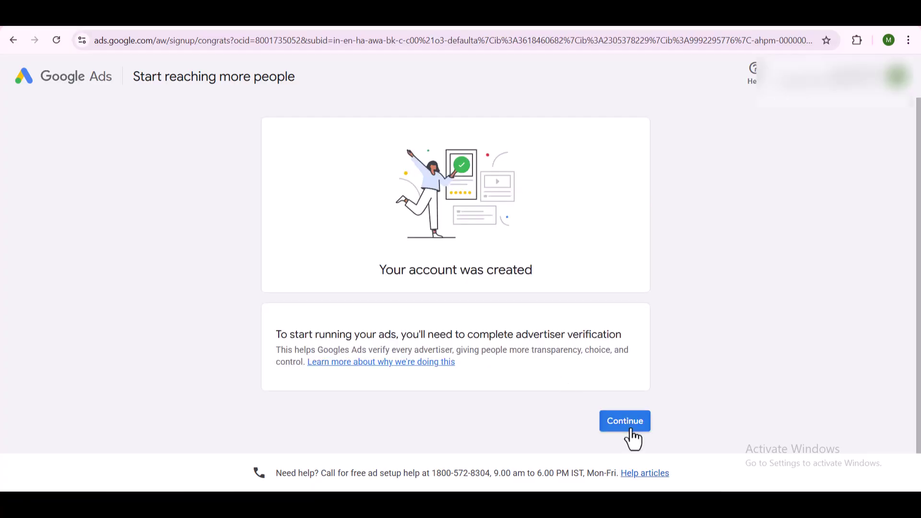
click(632, 430)
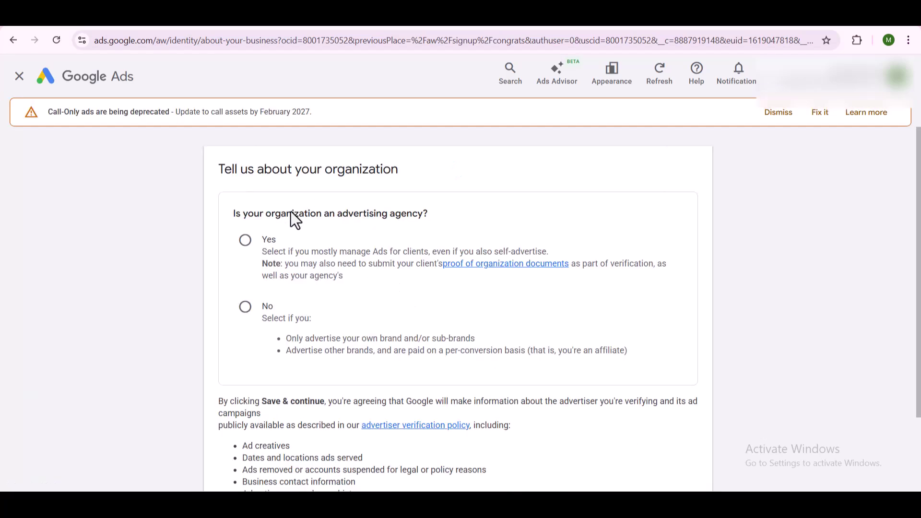
Step: Answer No to being an advertising agency and 'Yes, we pay Google Ads directly', then save
click(247, 308)
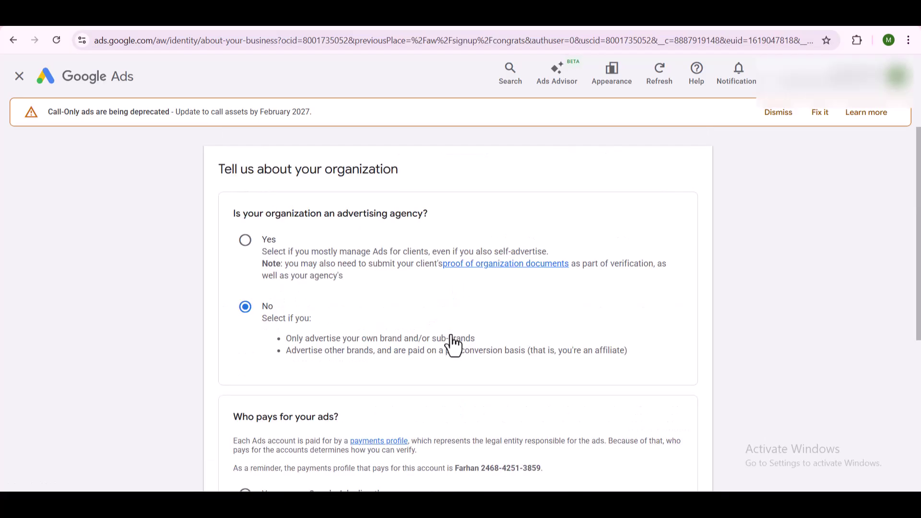
scroll(462, 376, down, 5)
click(683, 455)
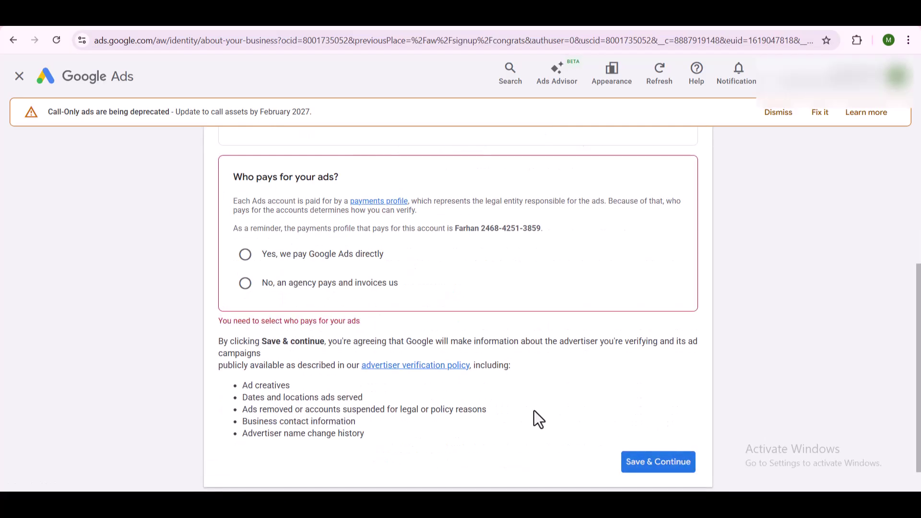
click(318, 254)
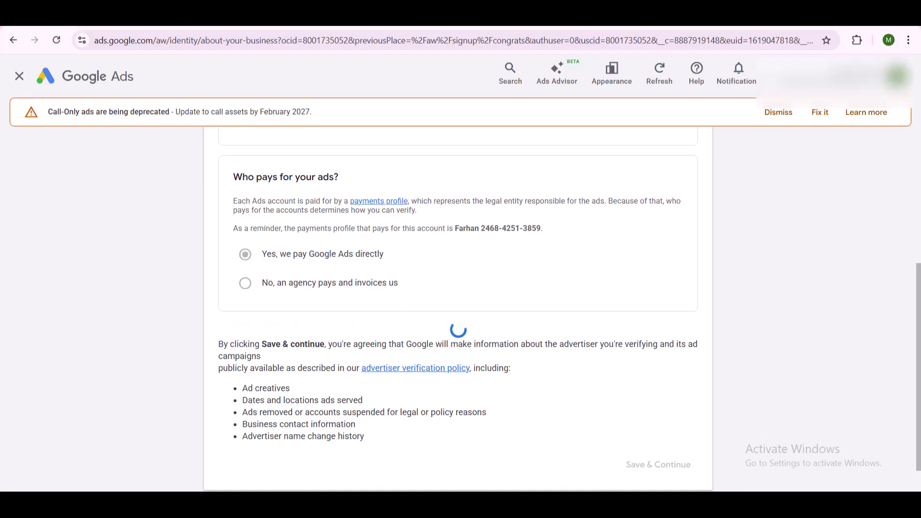
click(658, 456)
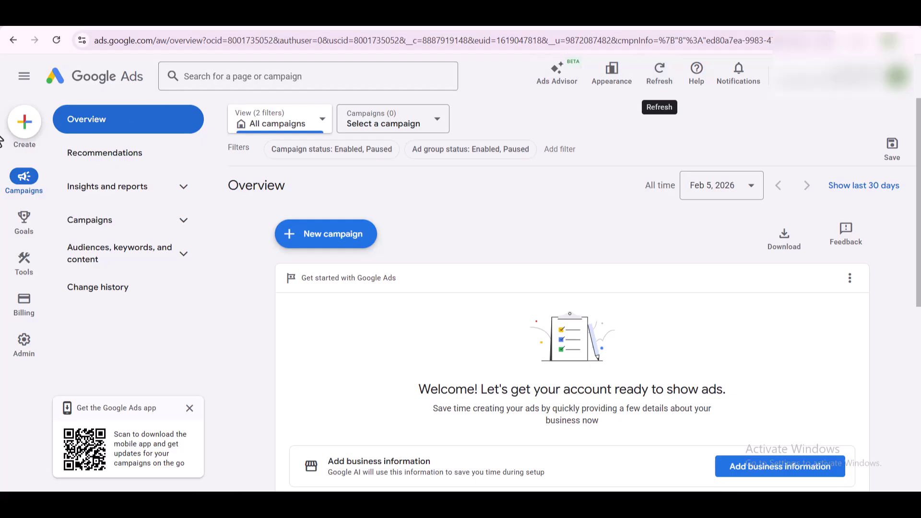
Step: Toggle the navigation drawer and expand the Conversions and Measurement goals sections
click(24, 76)
click(24, 76)
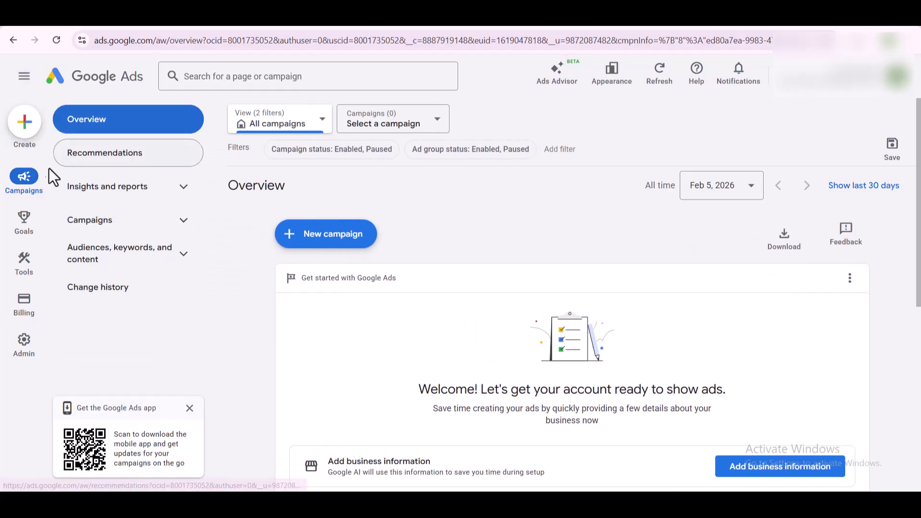
mouse_move(31, 246)
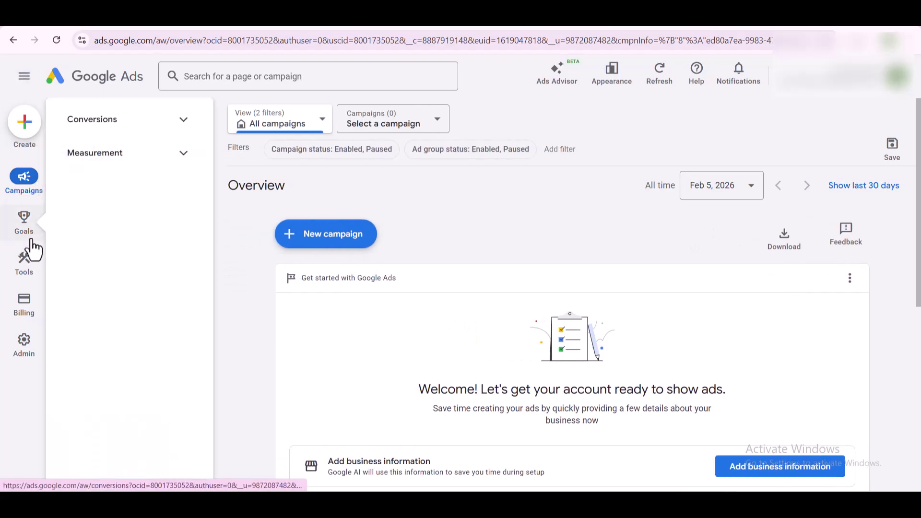
click(171, 127)
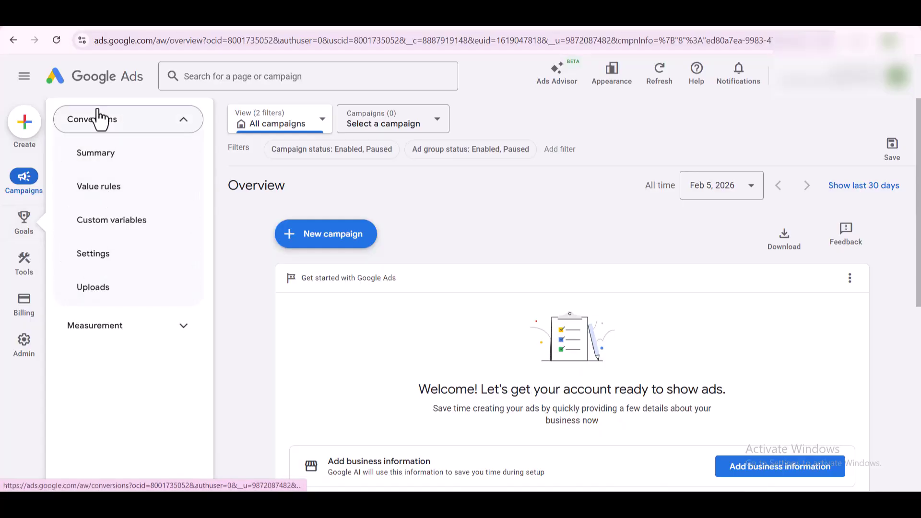
click(127, 331)
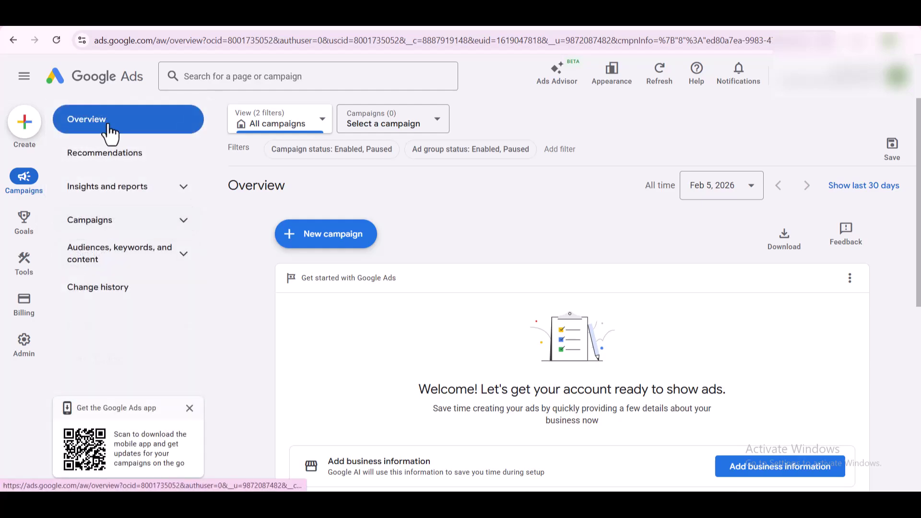
Step: Expand the Planning, Insights and reports, and Troubleshooting sections under Tools
mouse_move(14, 273)
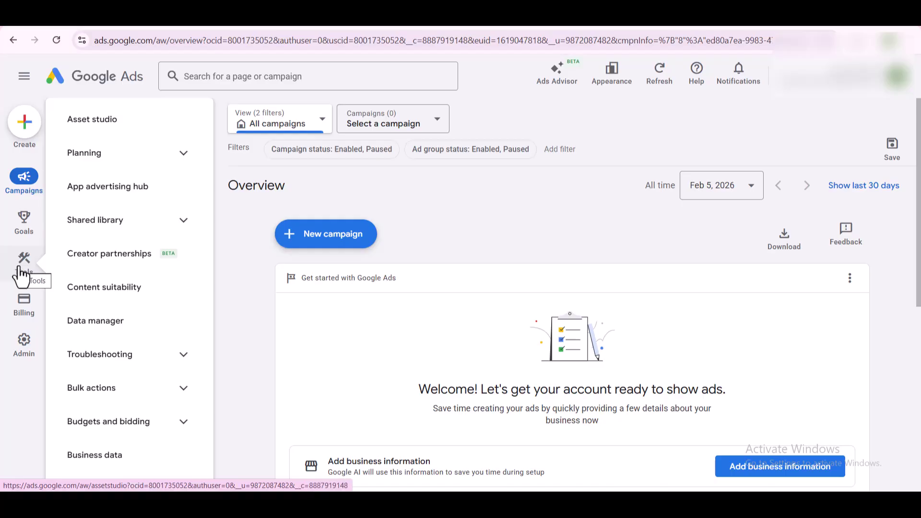
click(170, 157)
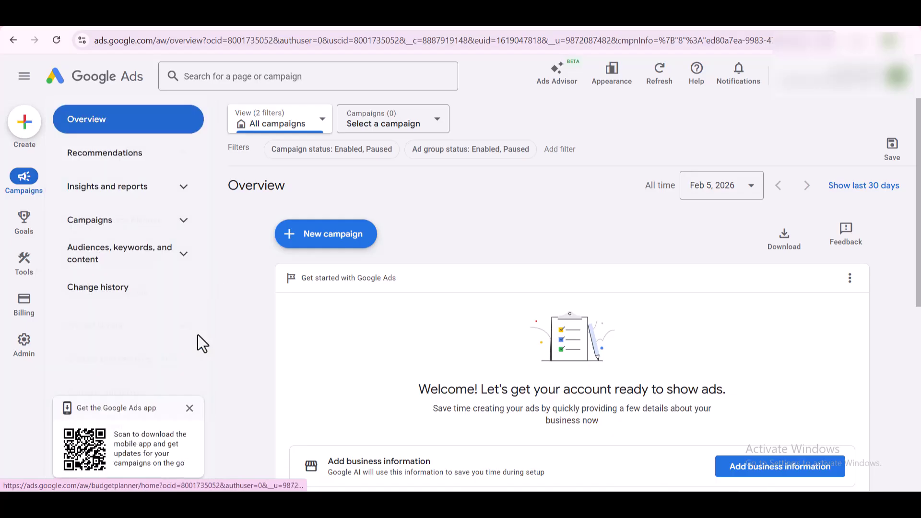
click(170, 193)
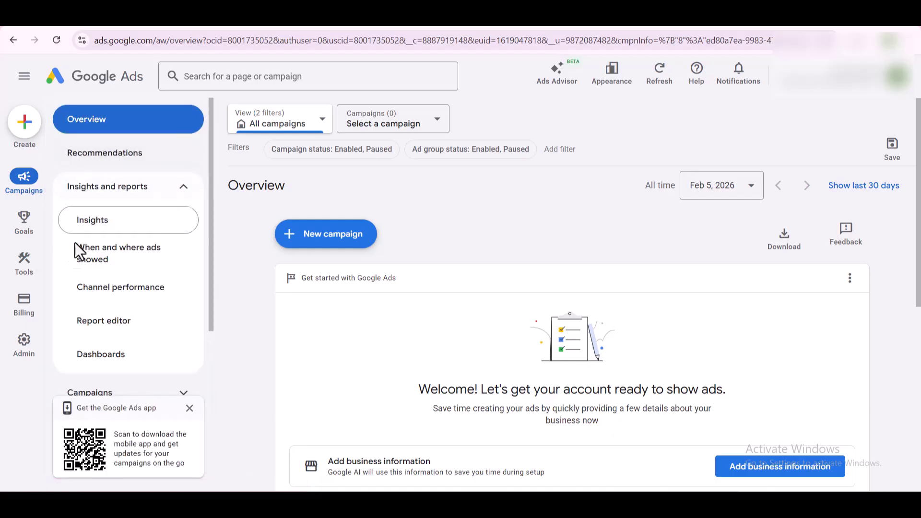
mouse_move(40, 275)
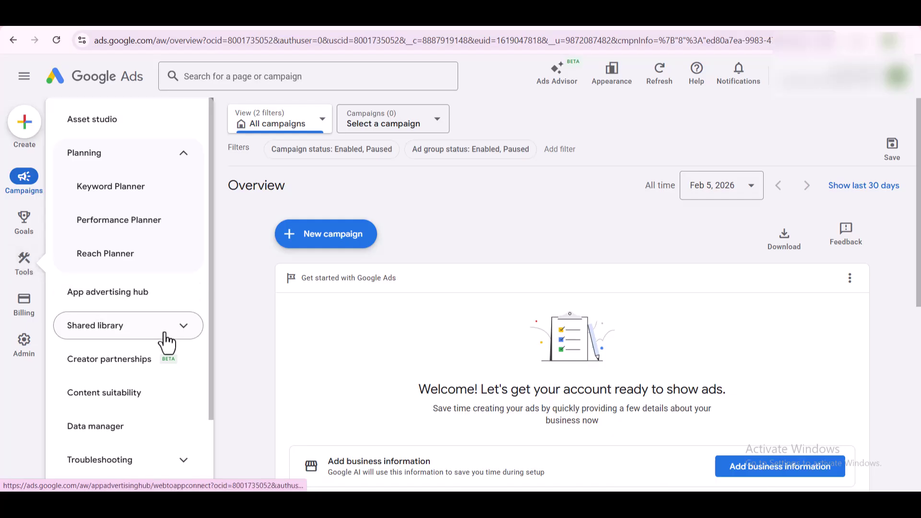
scroll(144, 331, down, 1)
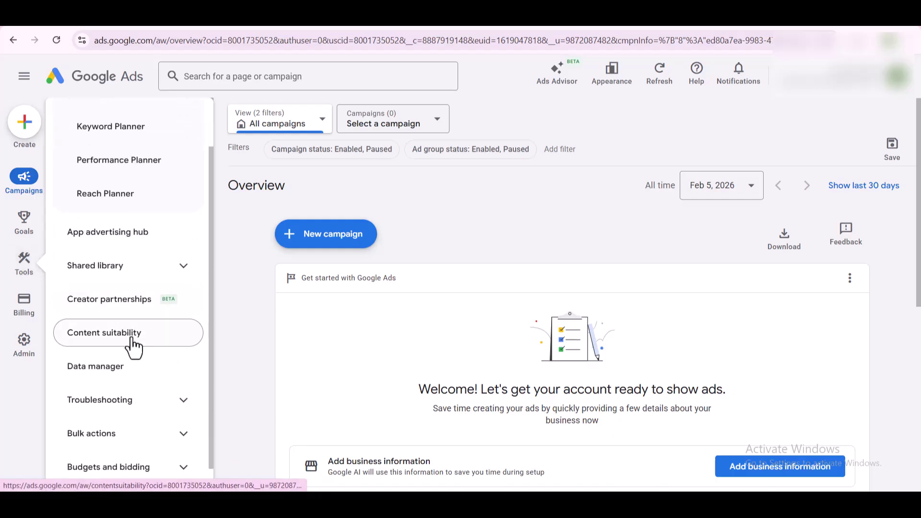
scroll(127, 386, down, 1)
click(129, 379)
scroll(127, 386, down, 1)
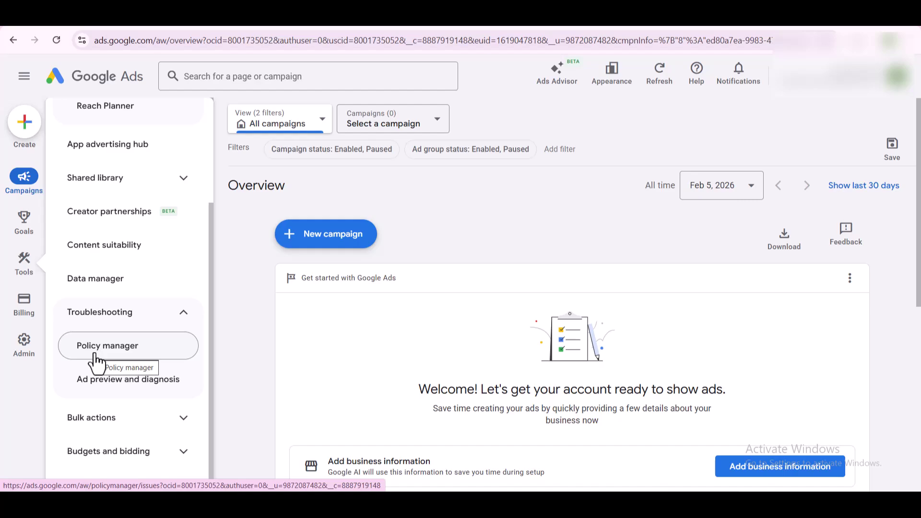
scroll(98, 369, down, 1)
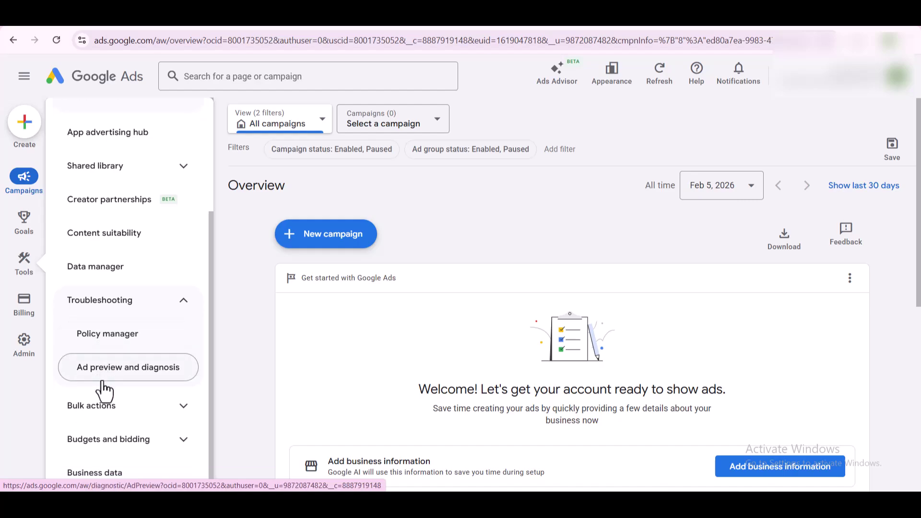
Step: Expand Bulk actions and Budgets and bidding, then go to the Business data page
click(96, 422)
scroll(154, 324, down, 3)
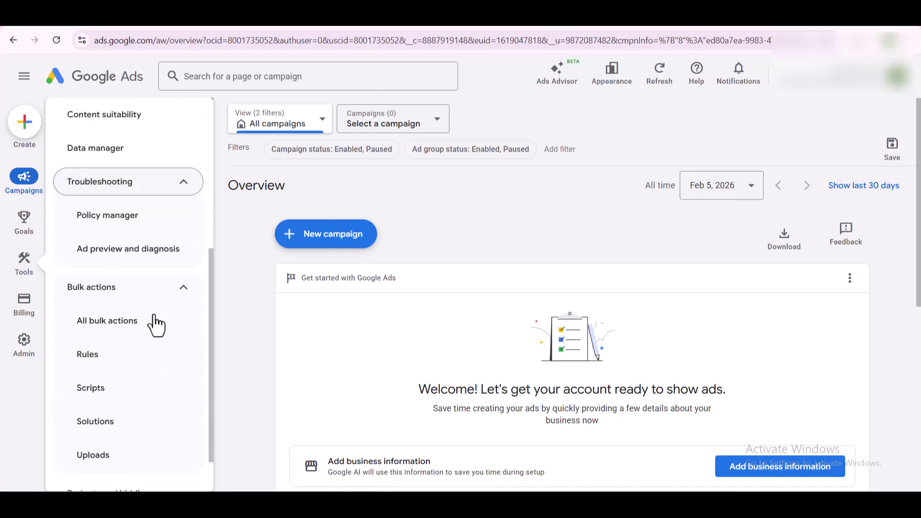
mouse_move(53, 286)
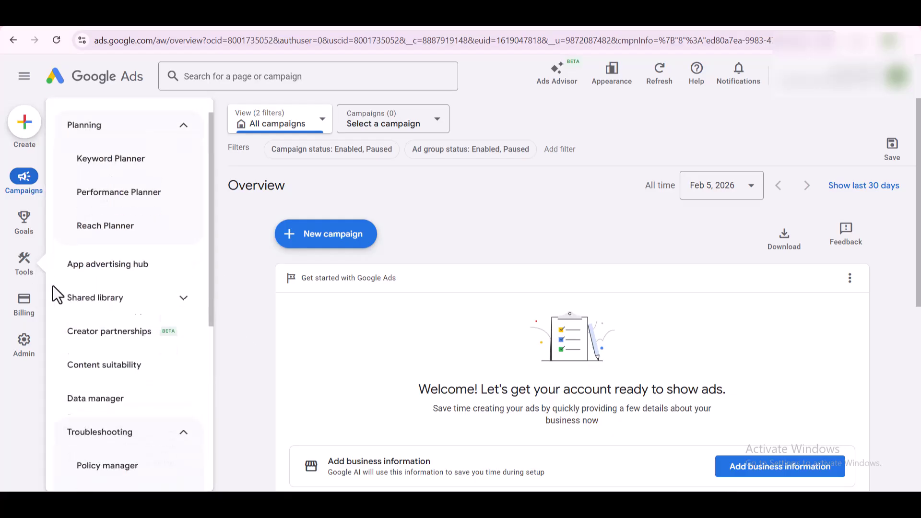
scroll(136, 398, down, 4)
scroll(136, 398, down, 3)
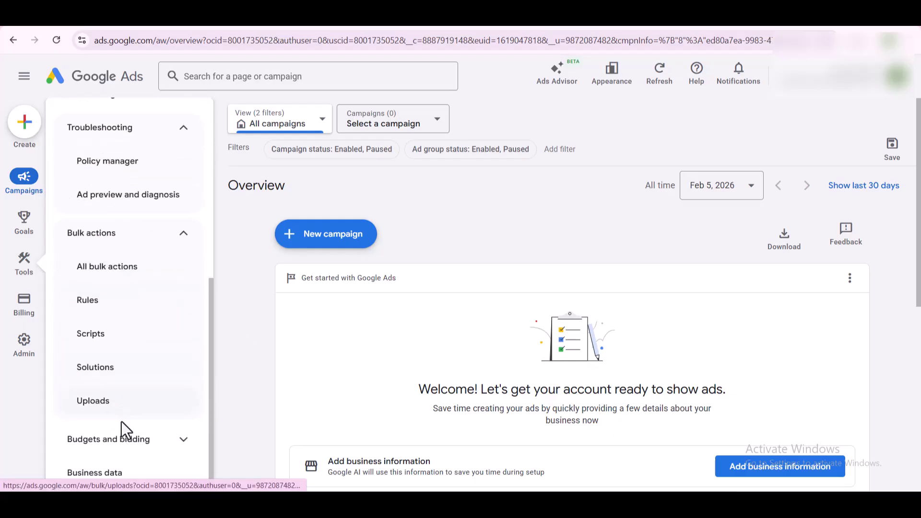
click(130, 437)
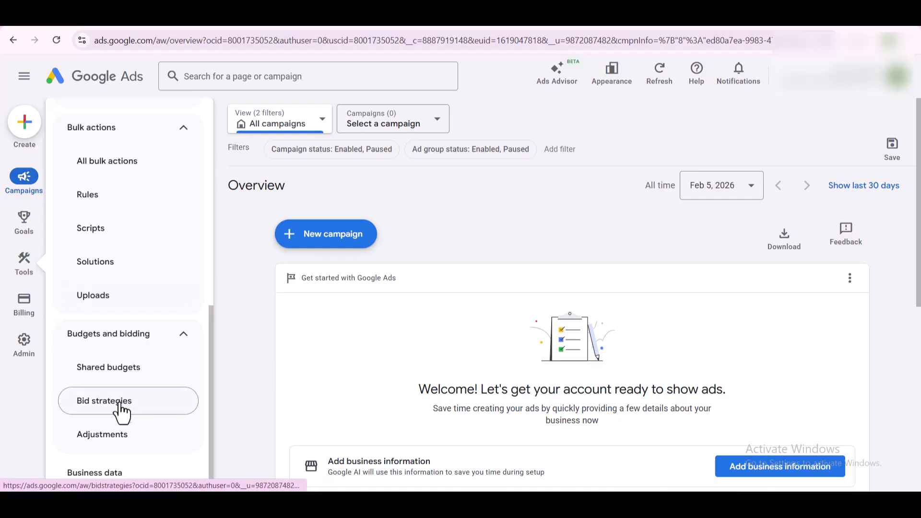
click(150, 482)
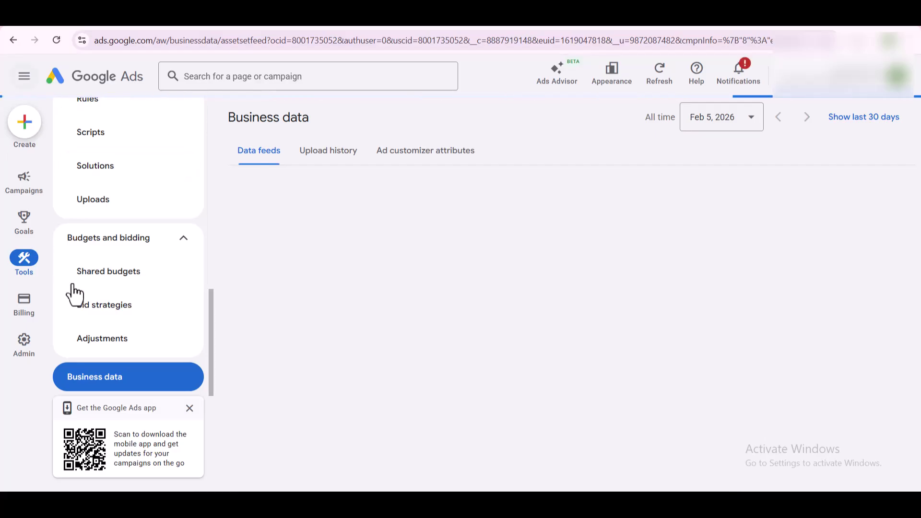
Step: Move through the Tools navigation rail to bring the Planning section into view
mouse_move(31, 342)
mouse_move(22, 307)
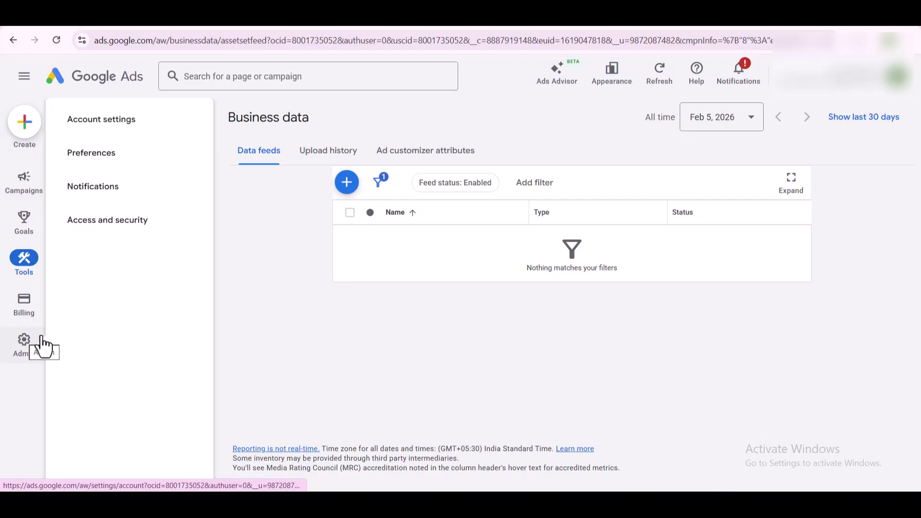
mouse_move(24, 249)
mouse_move(21, 232)
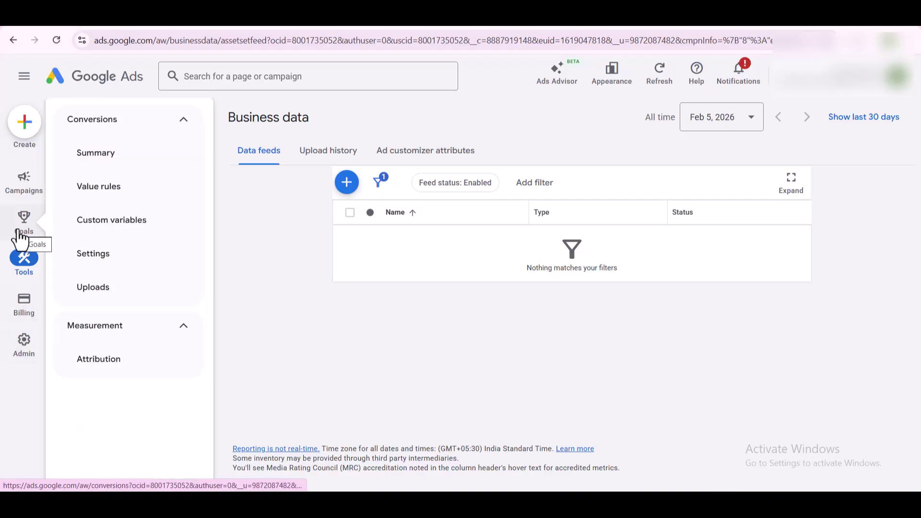
mouse_move(22, 266)
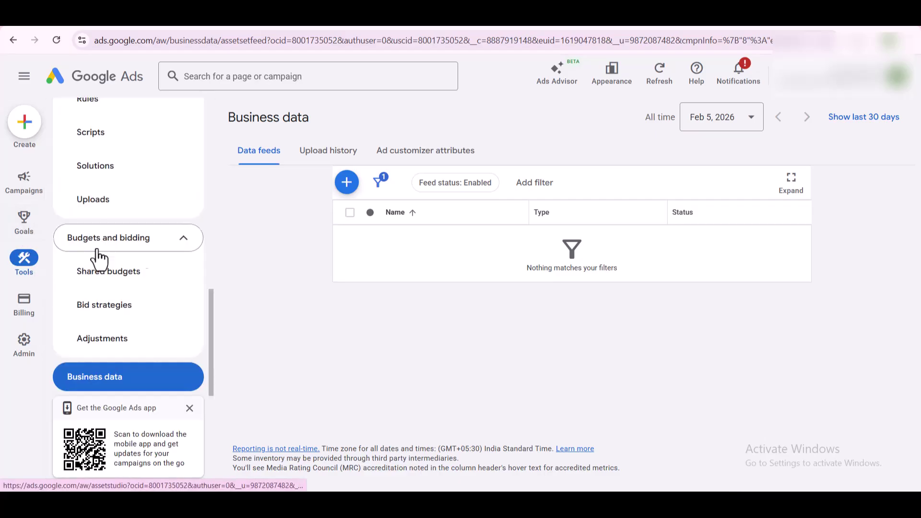
scroll(131, 221, up, 3)
scroll(131, 220, up, 6)
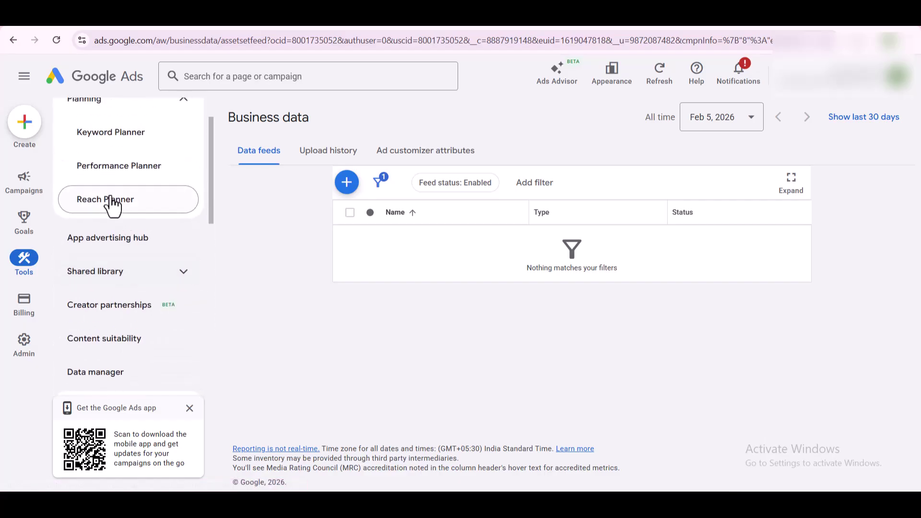
Step: Open Keyword Planner and dismiss the 'Updates to Keyword Planner' notice
click(122, 140)
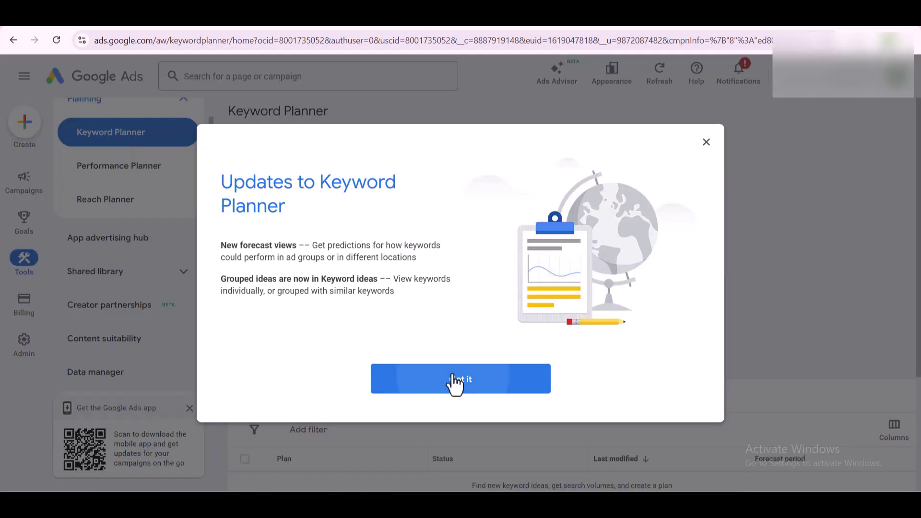
click(453, 383)
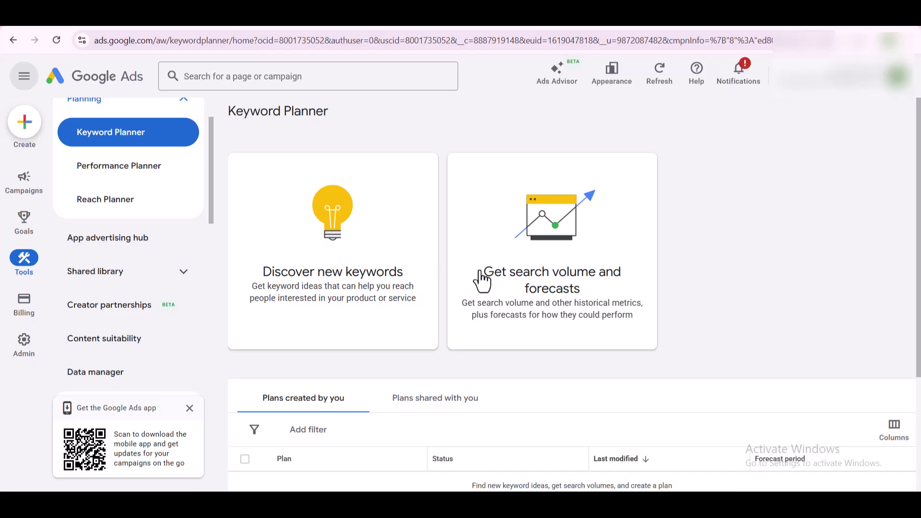
Step: Start Discover new keywords and change the target location from India to Canada
click(335, 213)
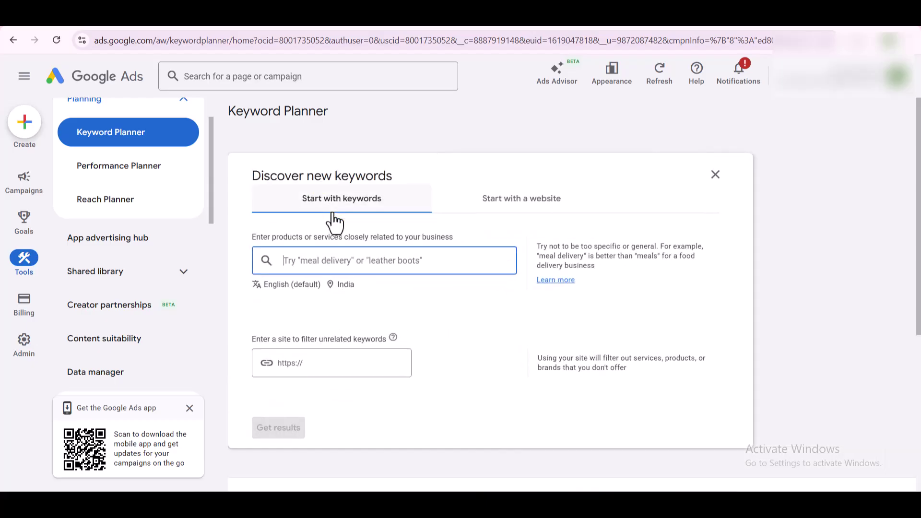
click(335, 288)
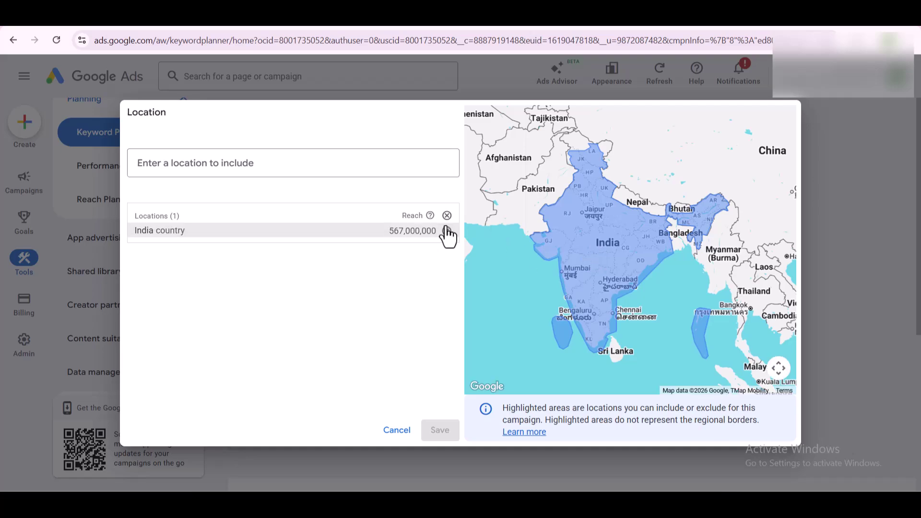
click(447, 231)
click(405, 159)
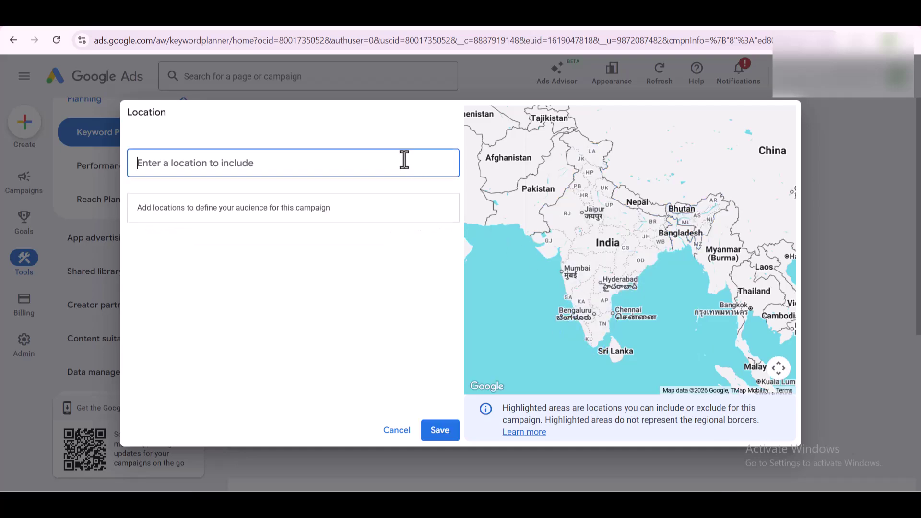
text(canada)
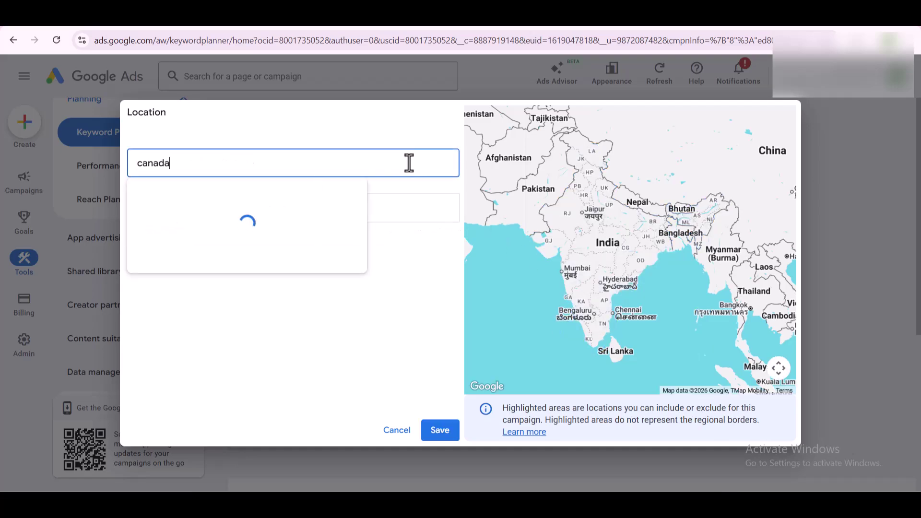
click(458, 205)
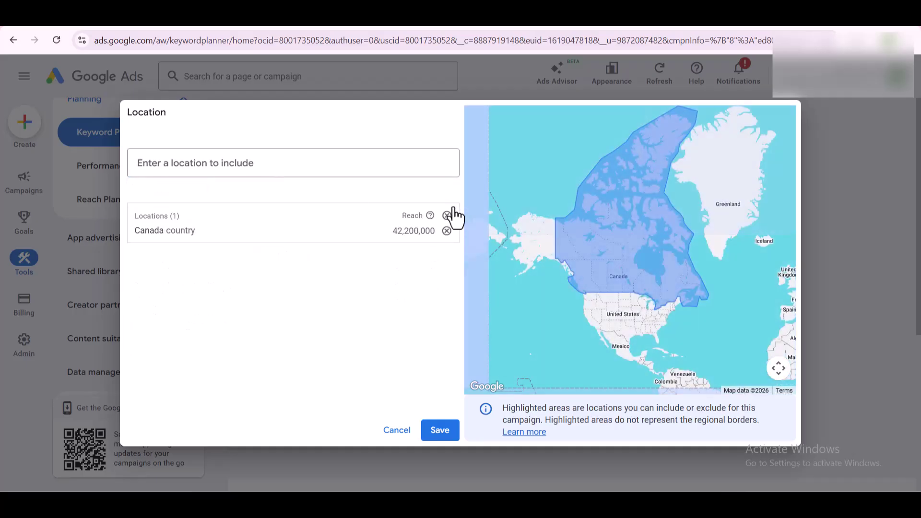
click(439, 430)
Step: Add seed keywords baby clothes, baby fashion and baby wear
click(360, 268)
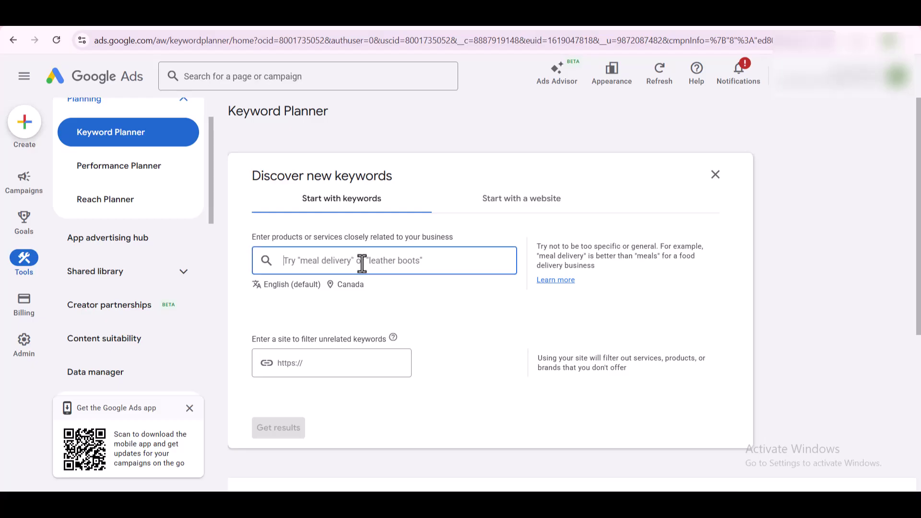
text(baby )
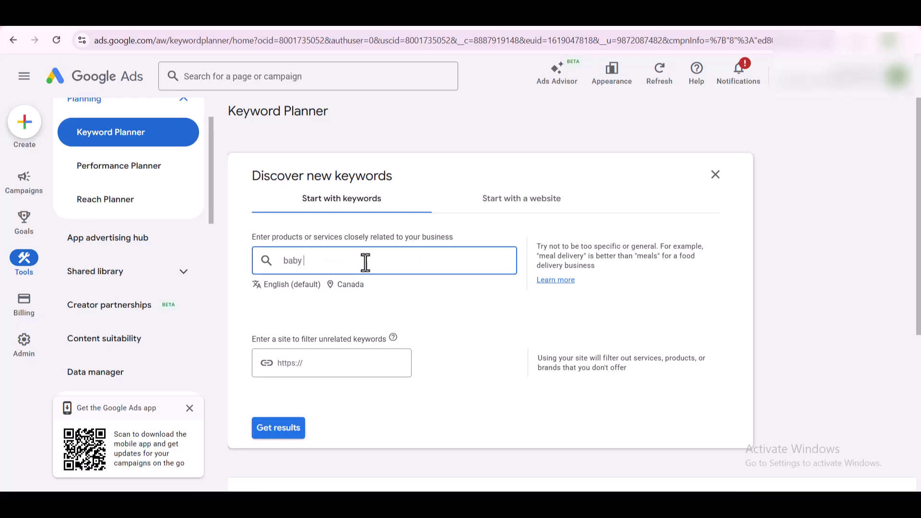
text(clothing)
key(BackSpace)
key(BackSpace)
key(BackSpace)
key(BackSpace)
key(BackSpace)
text(thes)
key(Return)
text(baby fashion)
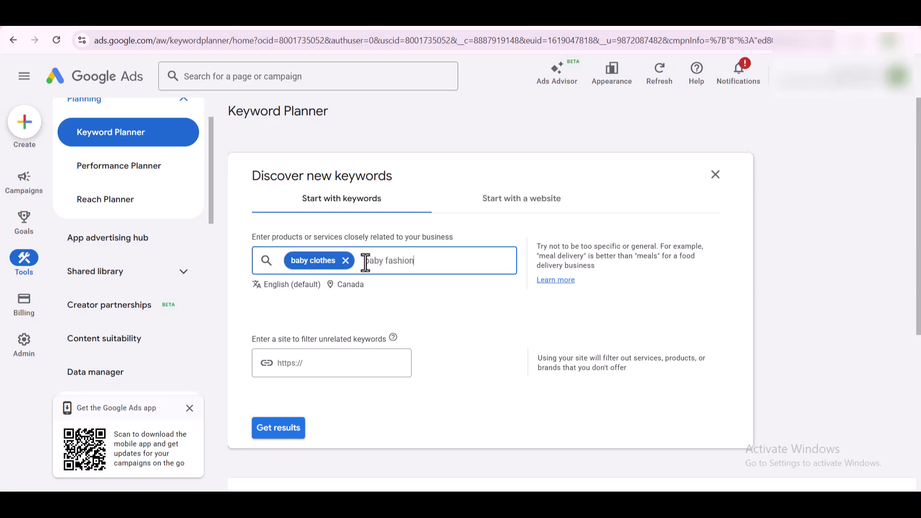
key(Return)
text(baby)
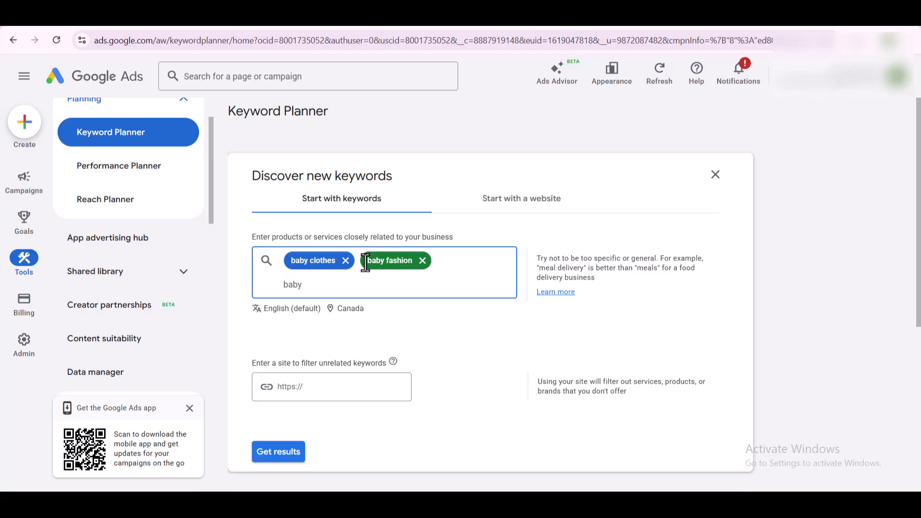
text( wear)
key(Return)
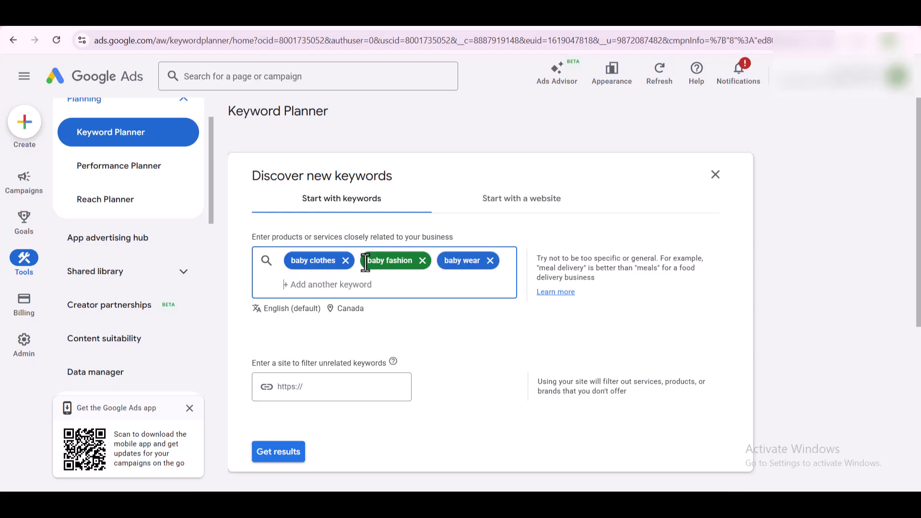
Step: Add seed keywords kids wear, kids fashion and baby sweater
text(kids weea)
key(BackSpace)
key(BackSpace)
text(ar)
key(Return)
text(kids fashion)
key(Return)
text(baby swwa)
key(BackSpace)
key(BackSpace)
text(eate)
key(Return)
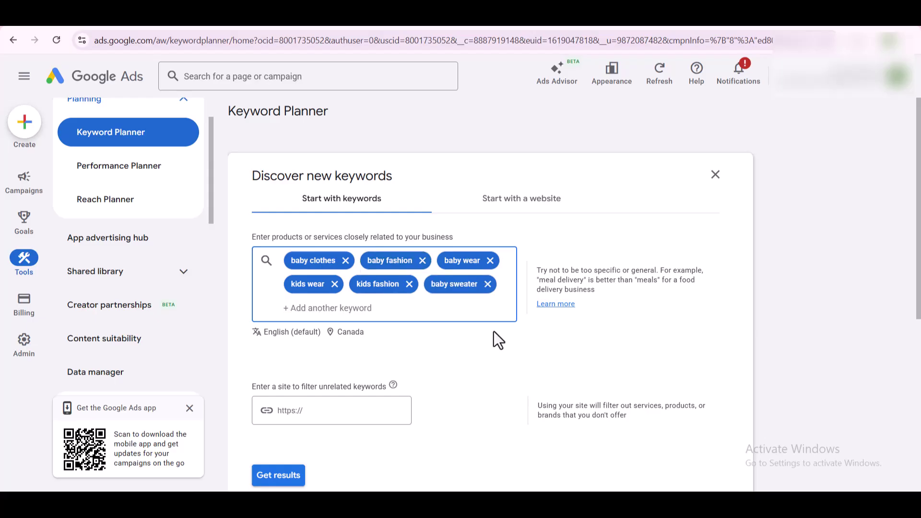
scroll(292, 398, down, 1)
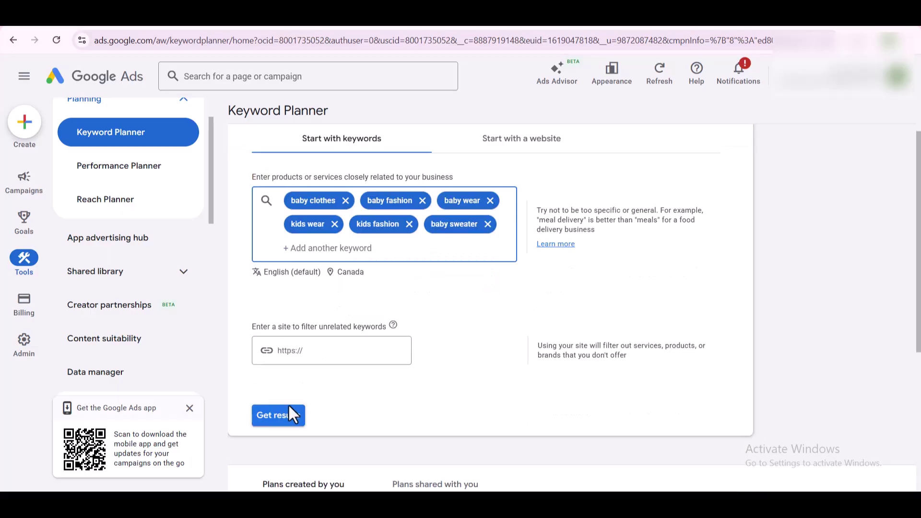
Step: Generate the keyword ideas for the six Canada seeds and collapse the side navigation
click(283, 421)
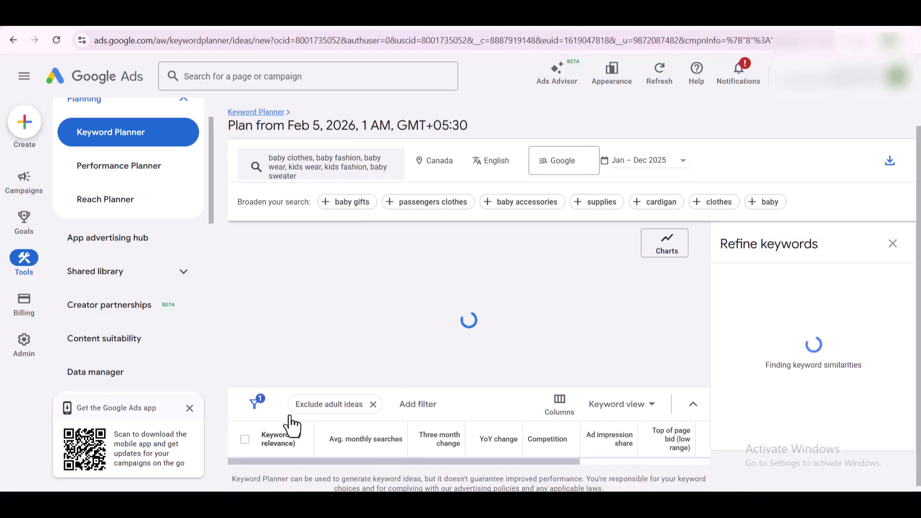
click(23, 77)
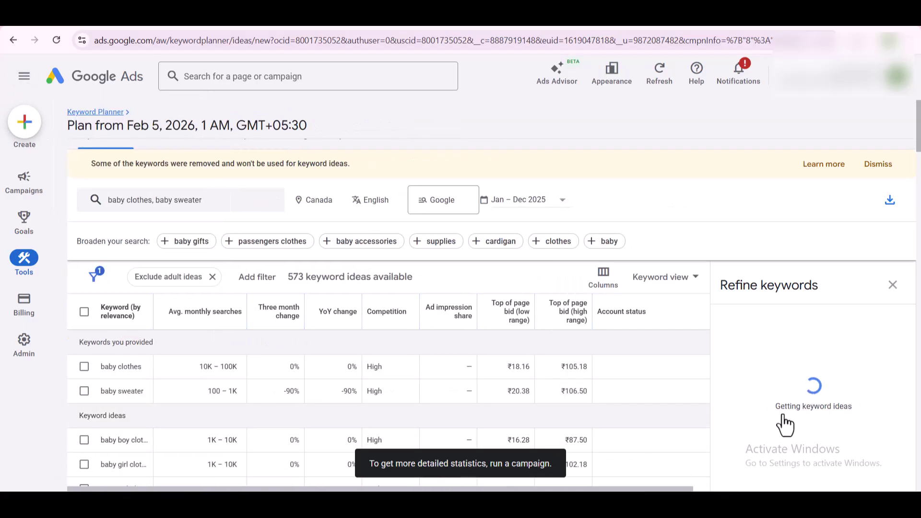
scroll(122, 374, up, 1)
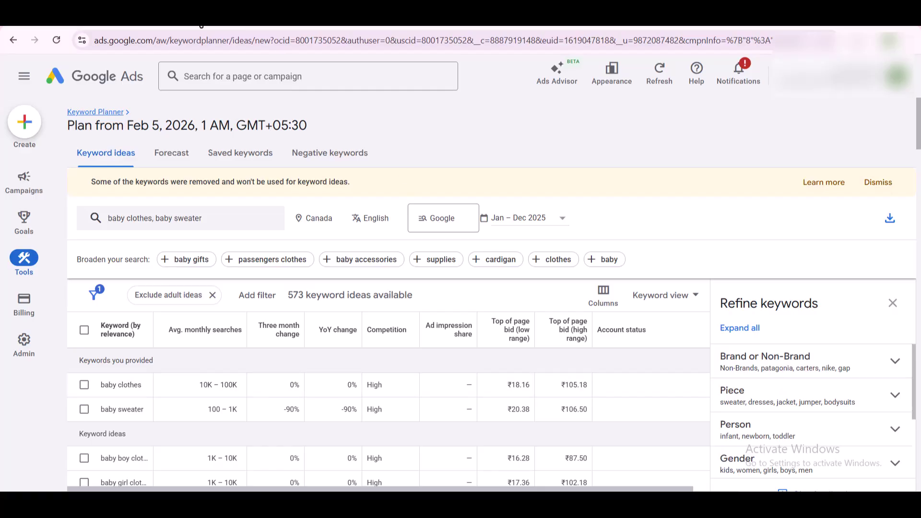
Step: Search Google for 'baby clothes' in a new tab, then select baby sweater in Keyword Planner
click(190, 25)
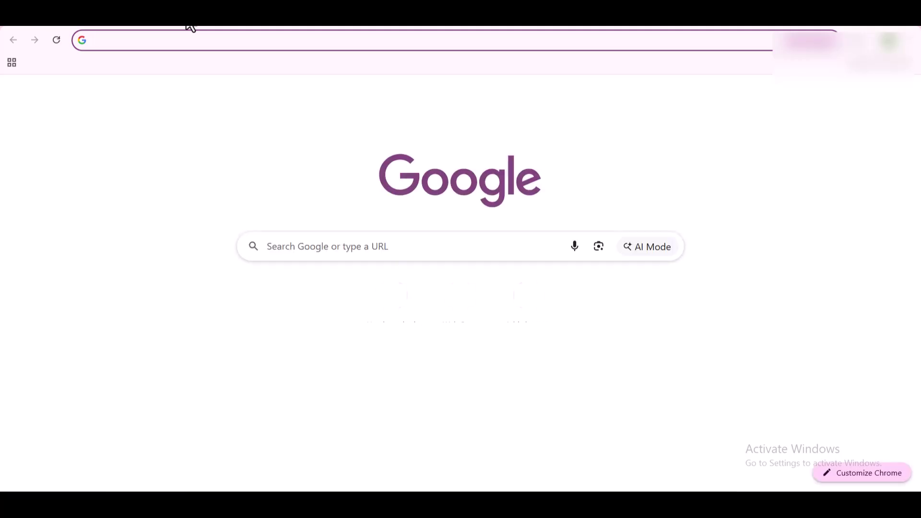
text(baby clothe)
text(s)
key(Return)
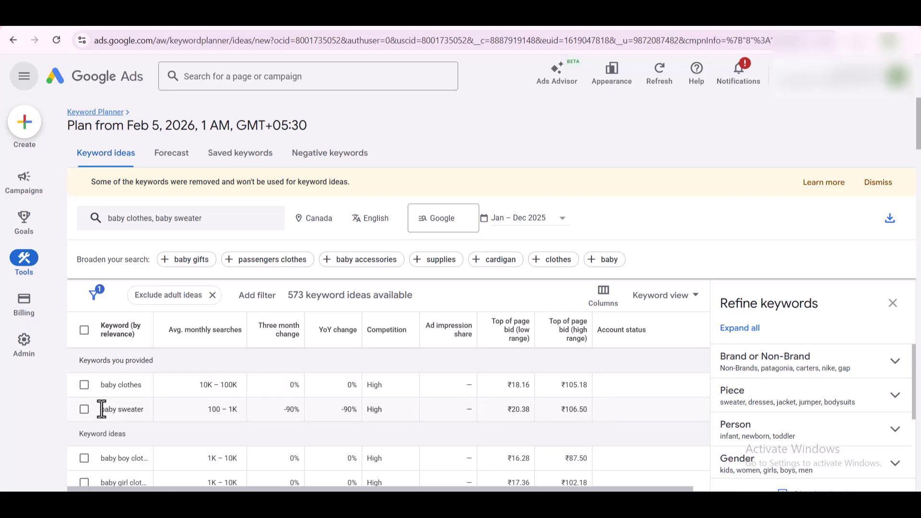
triple_click(121, 407)
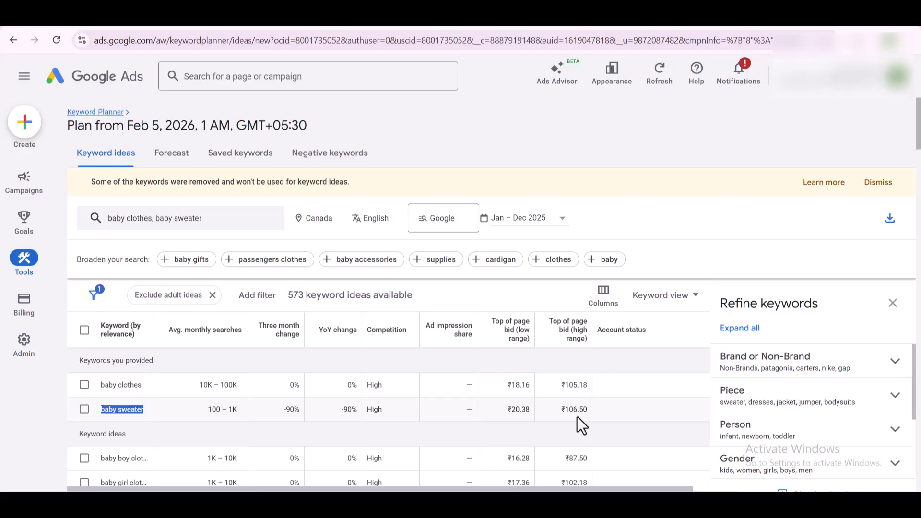
scroll(578, 417, down, 5)
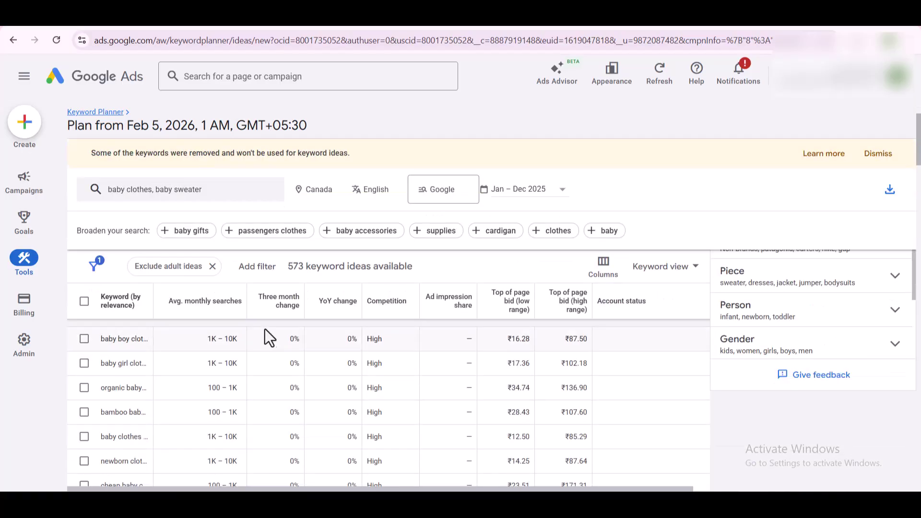
Step: Widen the Keyword column and select organic baby clothes' search volume and low bid values
drag(153, 307, 253, 303)
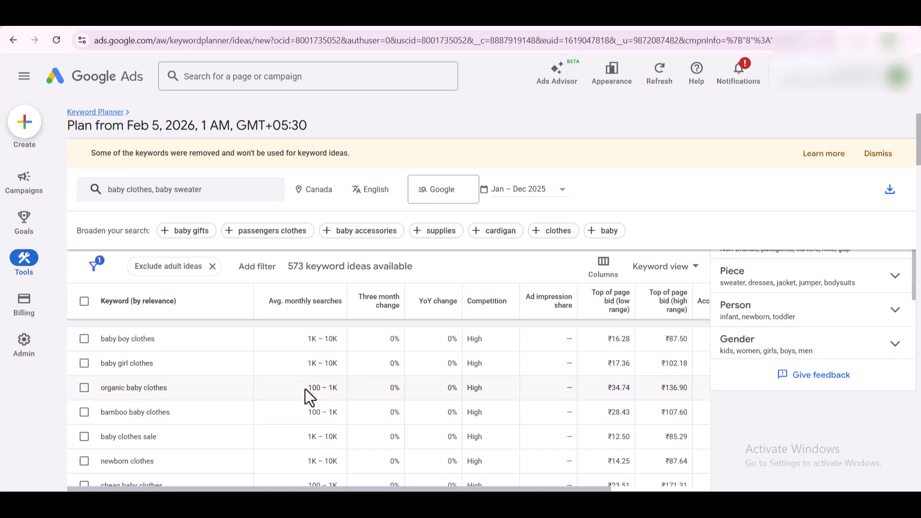
drag(307, 388, 334, 389)
drag(607, 390, 631, 388)
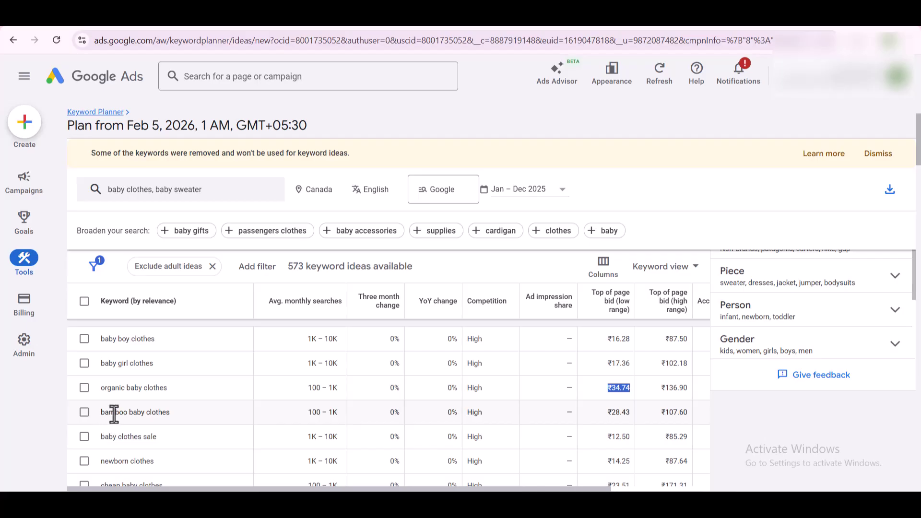
scroll(118, 414, down, 1)
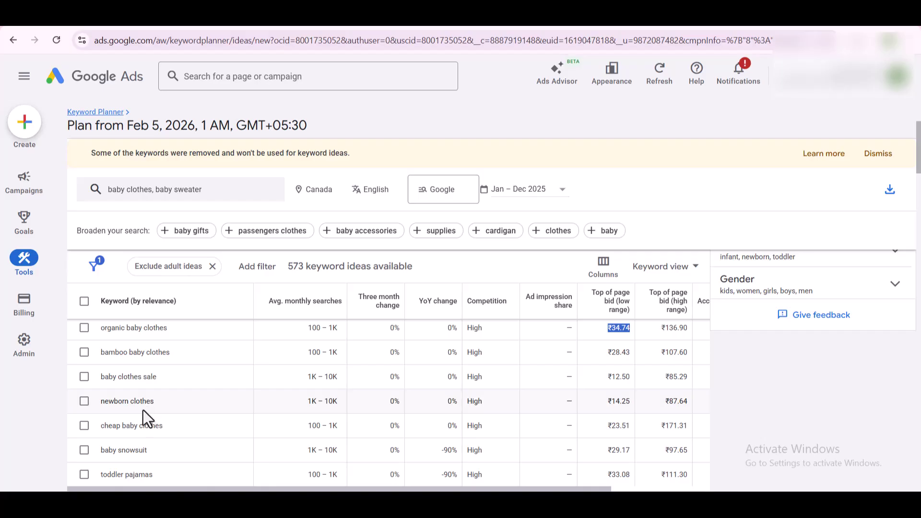
scroll(143, 403, down, 1)
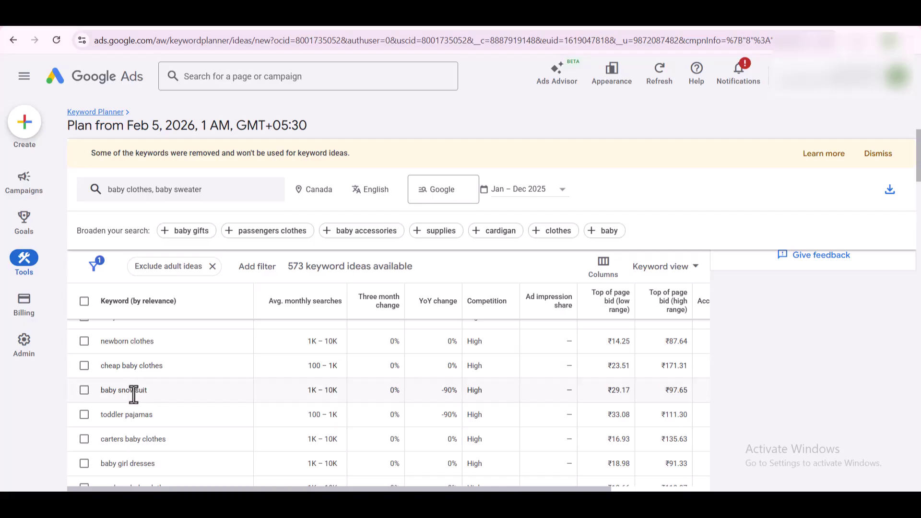
double_click(134, 390)
scroll(134, 397, down, 1)
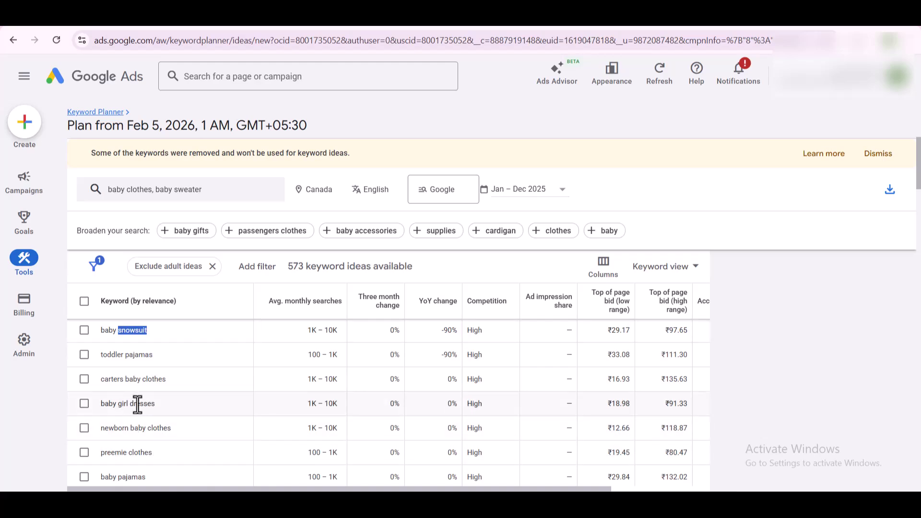
scroll(147, 432, down, 1)
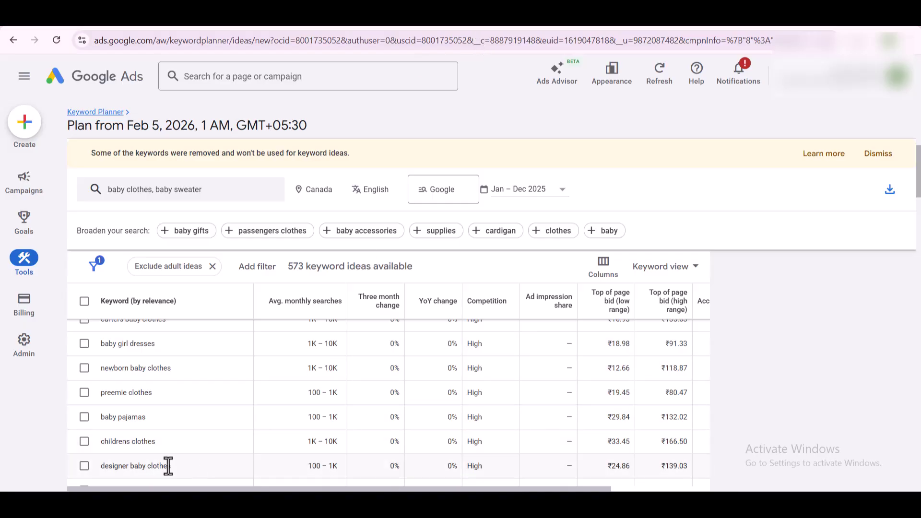
scroll(138, 471, down, 1)
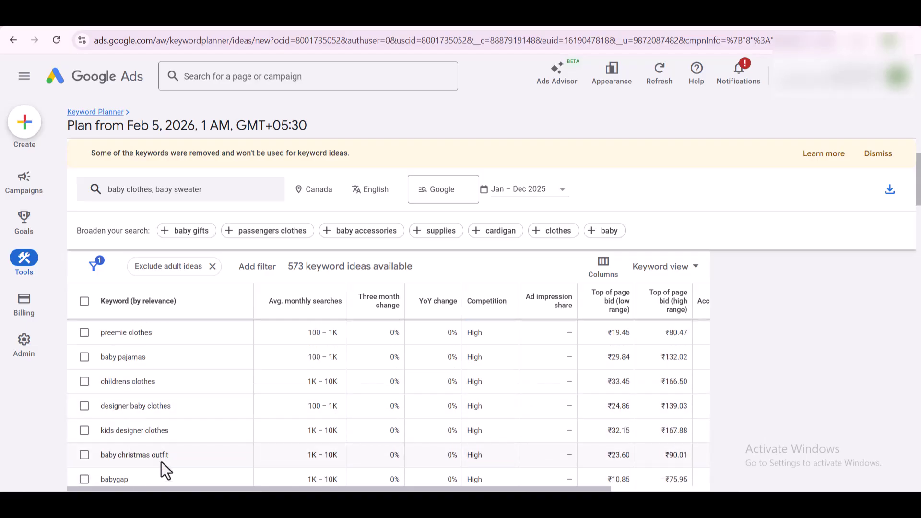
scroll(163, 451, down, 1)
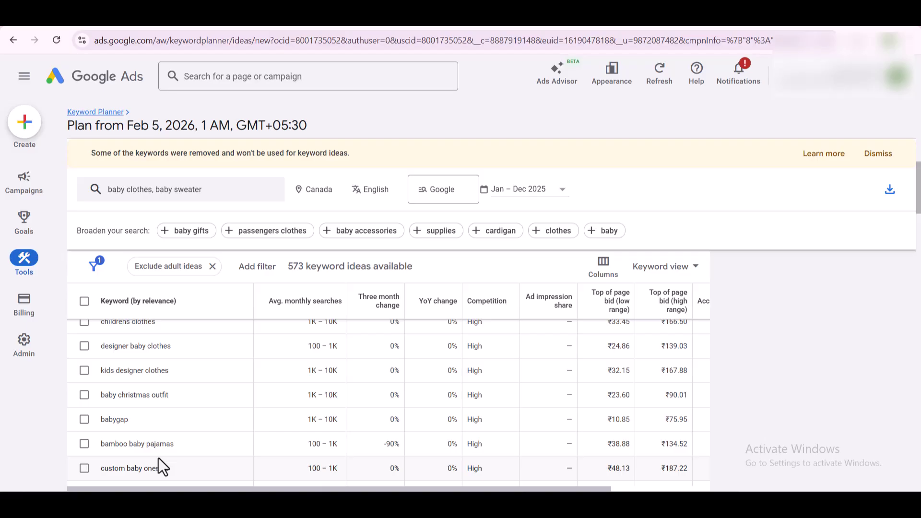
scroll(159, 452, down, 1)
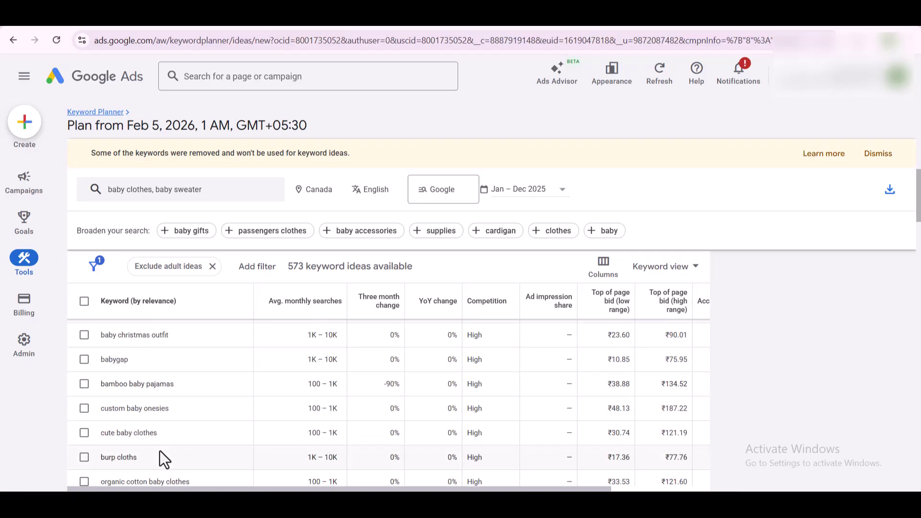
drag(115, 433, 234, 433)
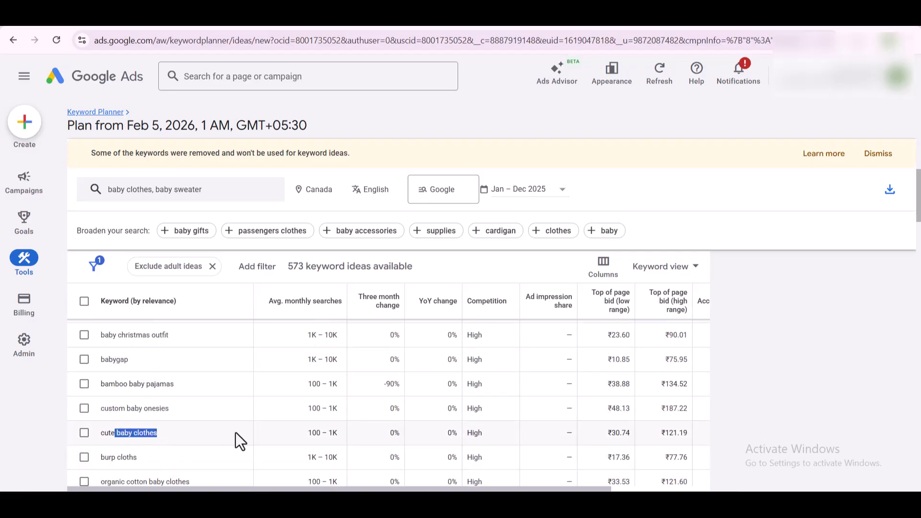
scroll(235, 432, down, 1)
scroll(235, 433, down, 2)
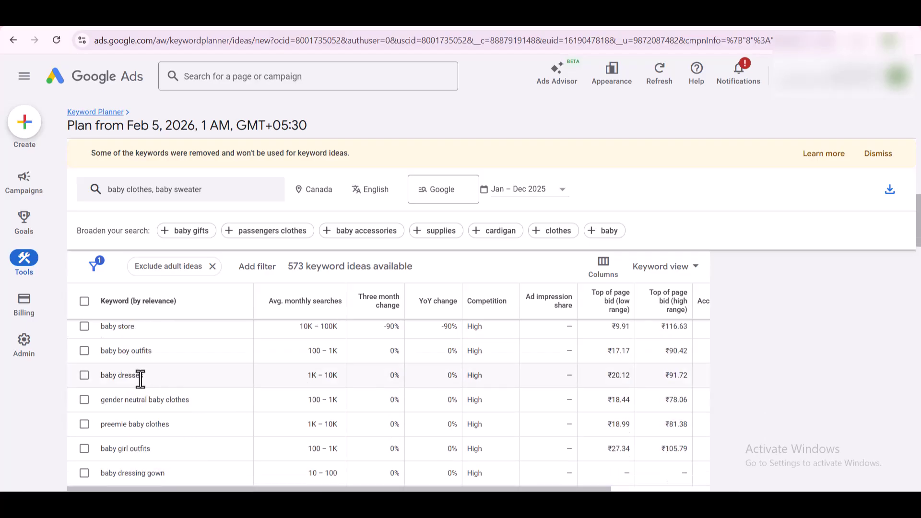
scroll(138, 378, down, 2)
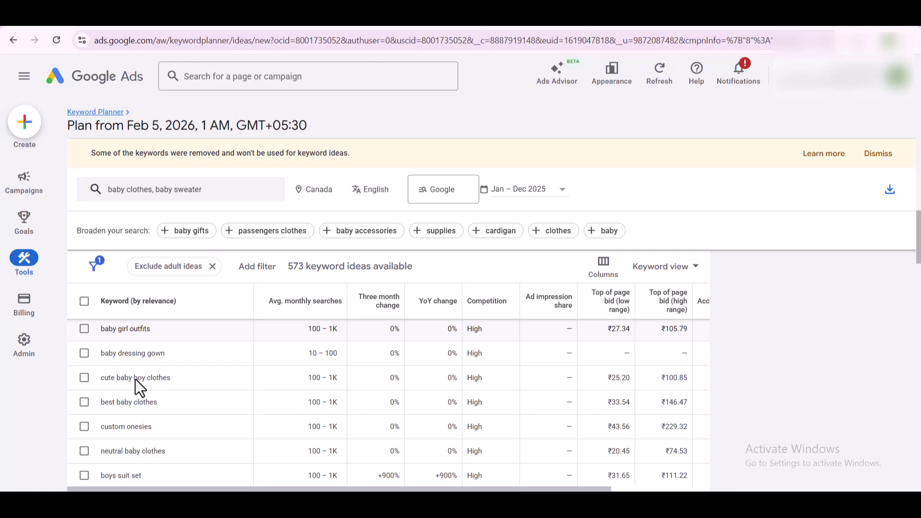
scroll(159, 445, down, 1)
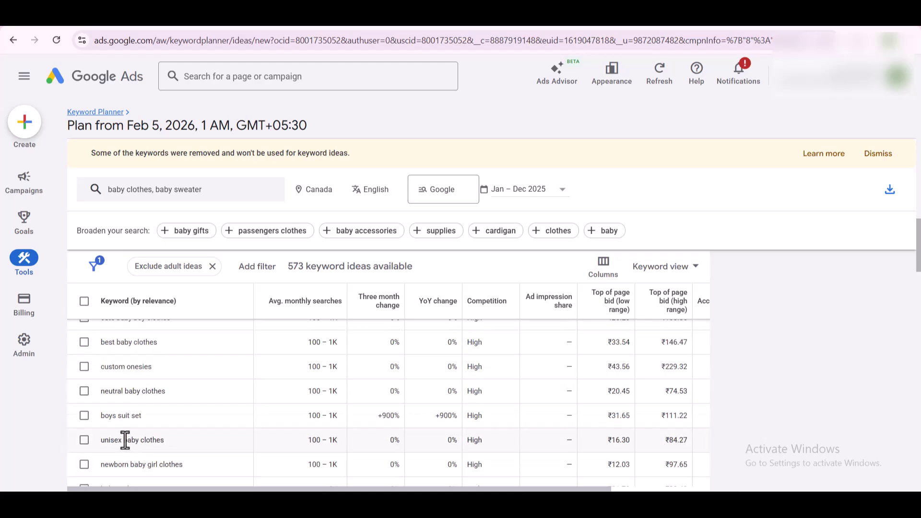
scroll(160, 439, down, 1)
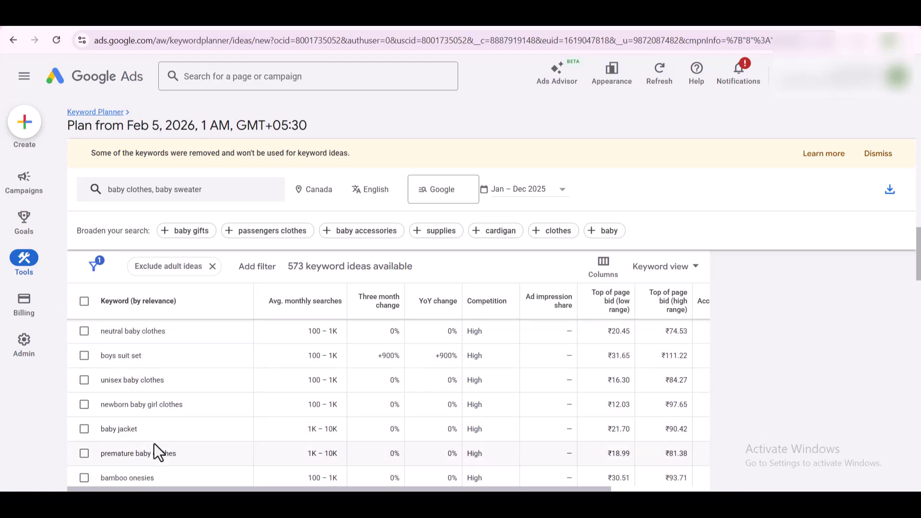
scroll(158, 450, down, 1)
scroll(174, 446, down, 1)
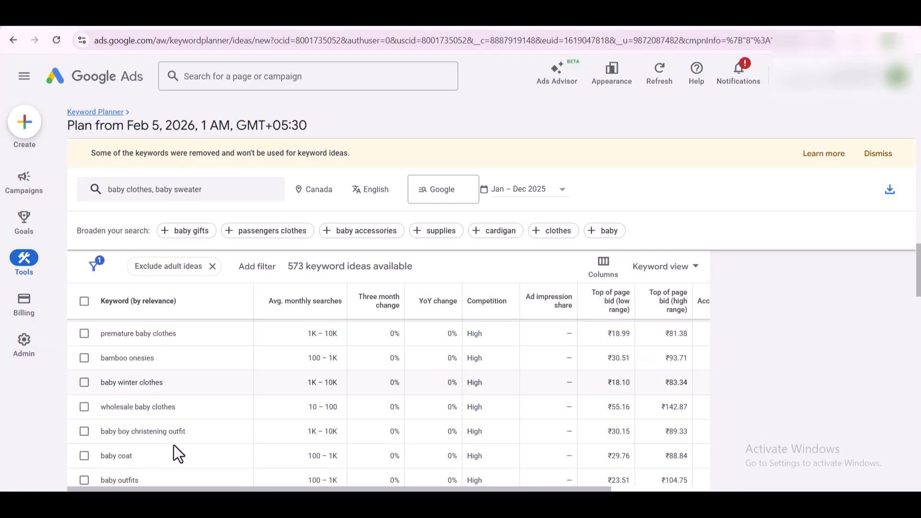
scroll(174, 451, down, 1)
drag(118, 396, 137, 390)
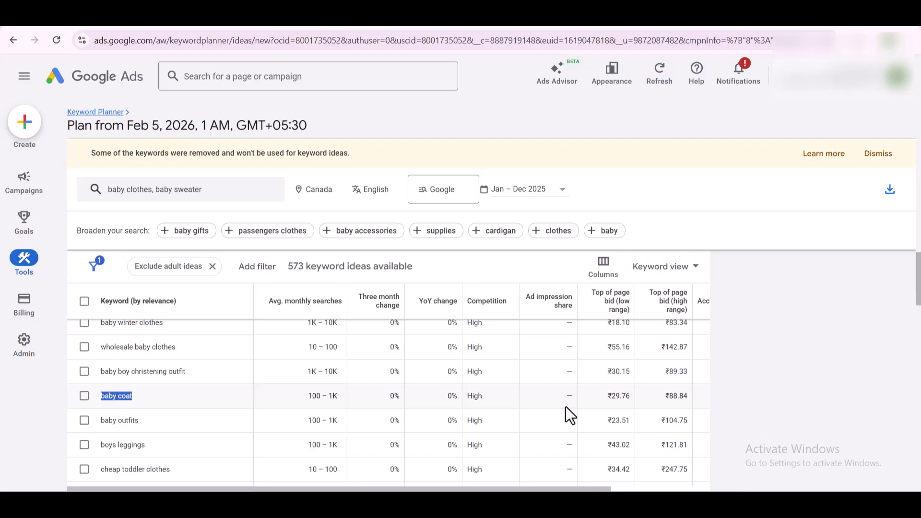
scroll(168, 397, down, 1)
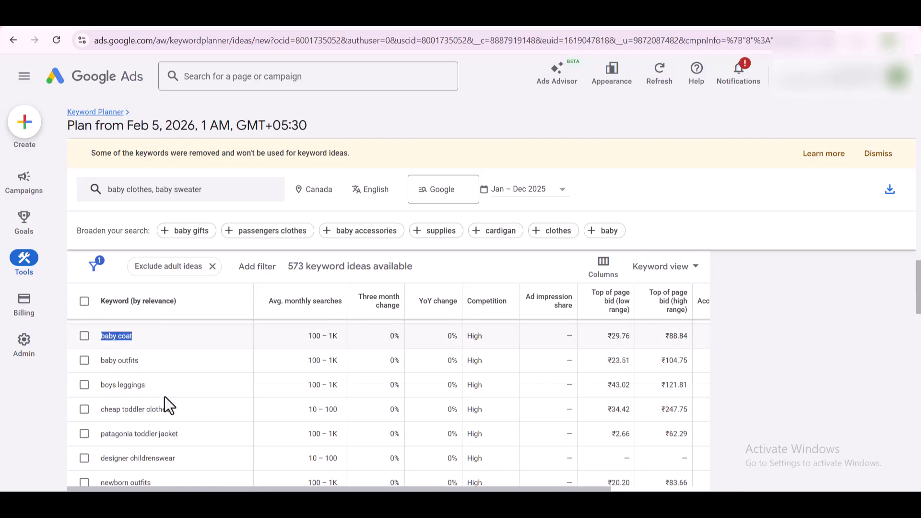
scroll(164, 396, down, 1)
scroll(163, 396, down, 4)
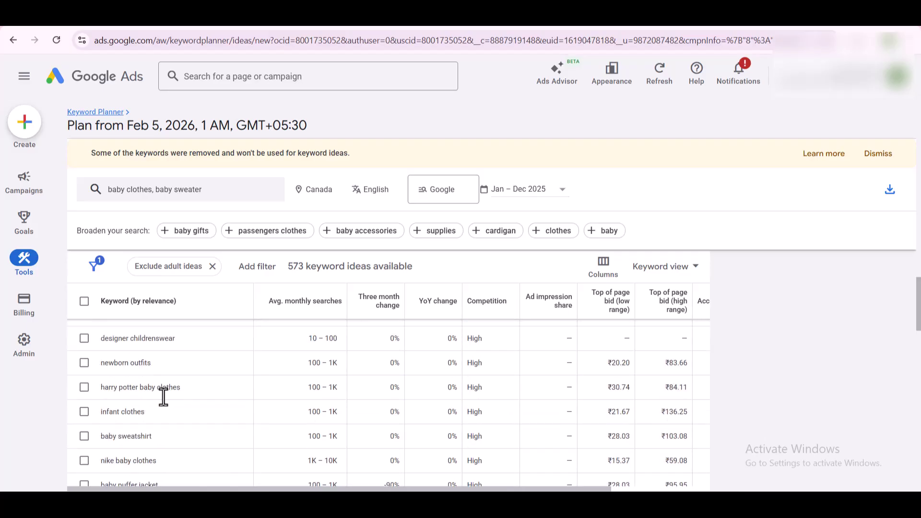
scroll(163, 396, up, 20)
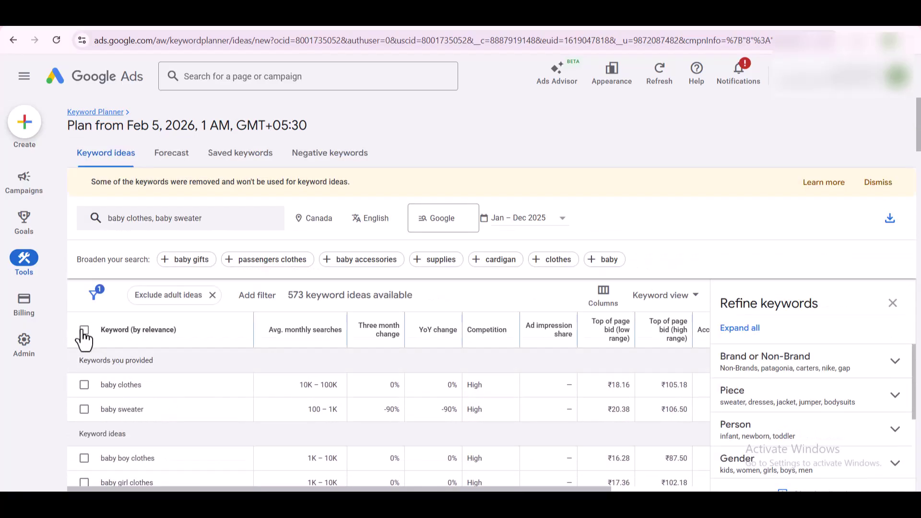
Step: Select the baby clothes, baby sweater, baby girl clothes and organic baby clothes keyword ideas
click(84, 385)
click(84, 409)
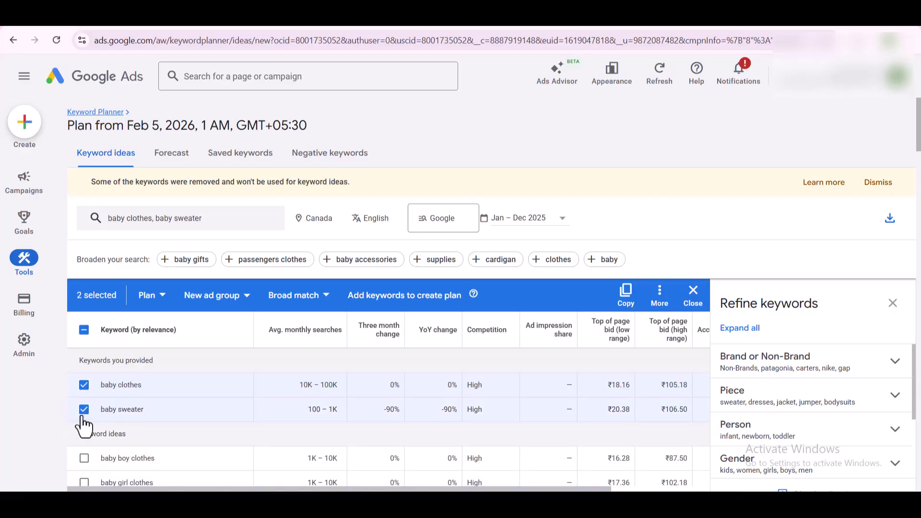
scroll(82, 427, down, 1)
click(84, 424)
click(84, 448)
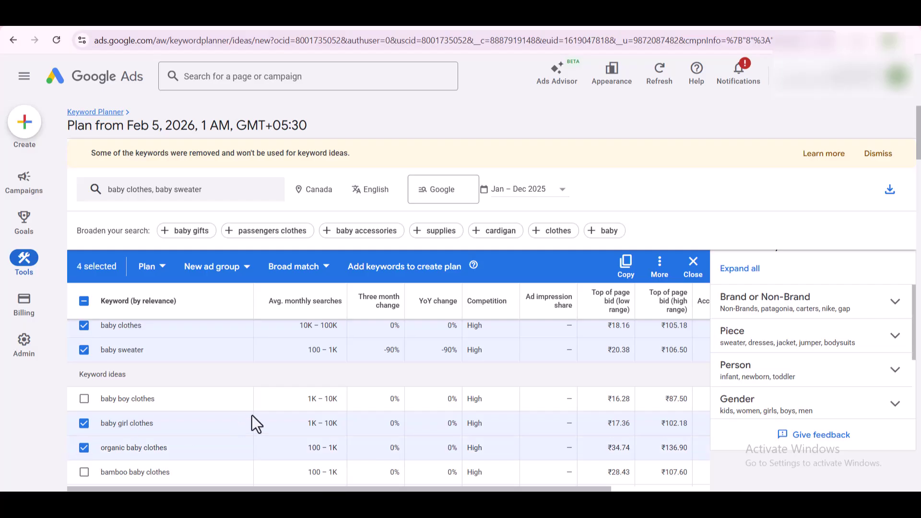
Step: Add baby dresses to the selection and bring up the .csv / Google Sheets download options
scroll(253, 414, down, 2)
scroll(230, 420, down, 2)
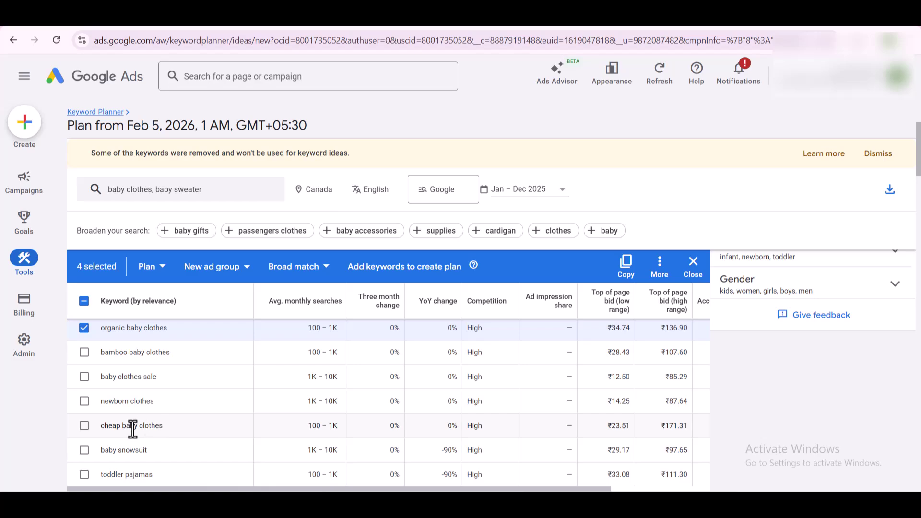
scroll(105, 418, down, 2)
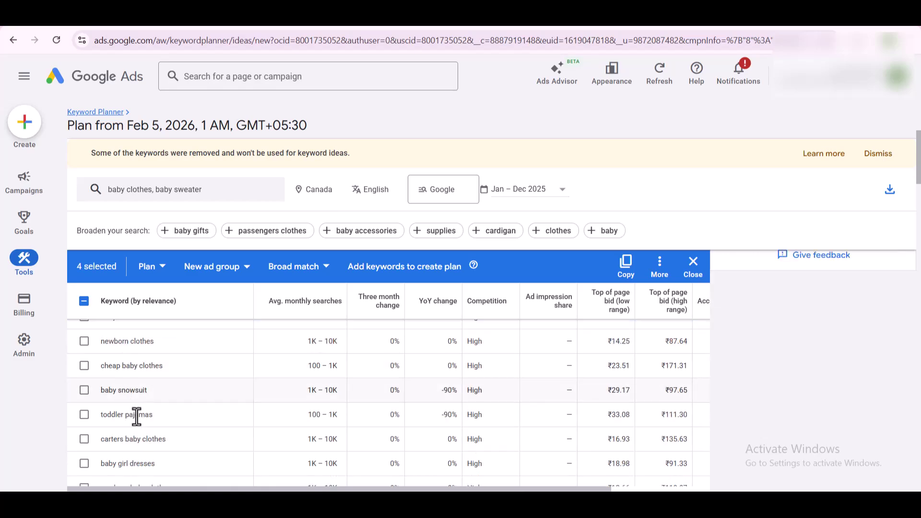
scroll(143, 435, down, 2)
scroll(168, 442, down, 2)
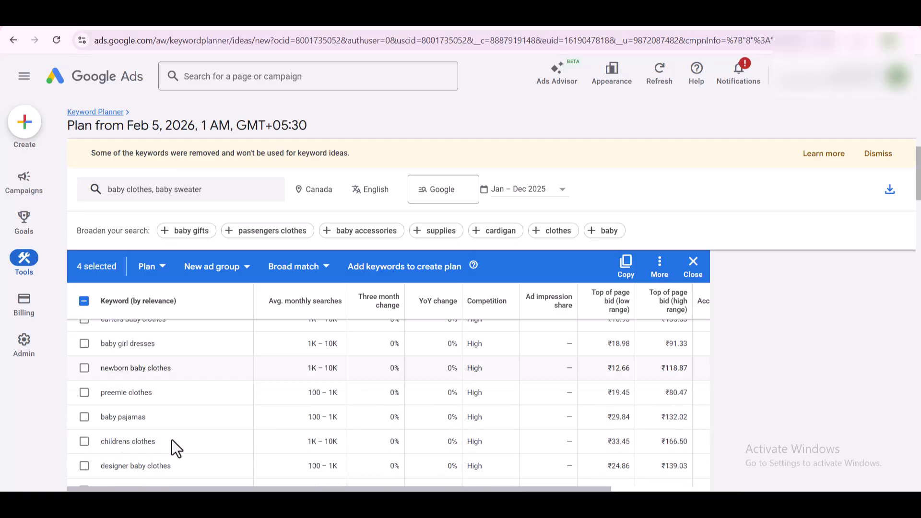
scroll(172, 439, down, 2)
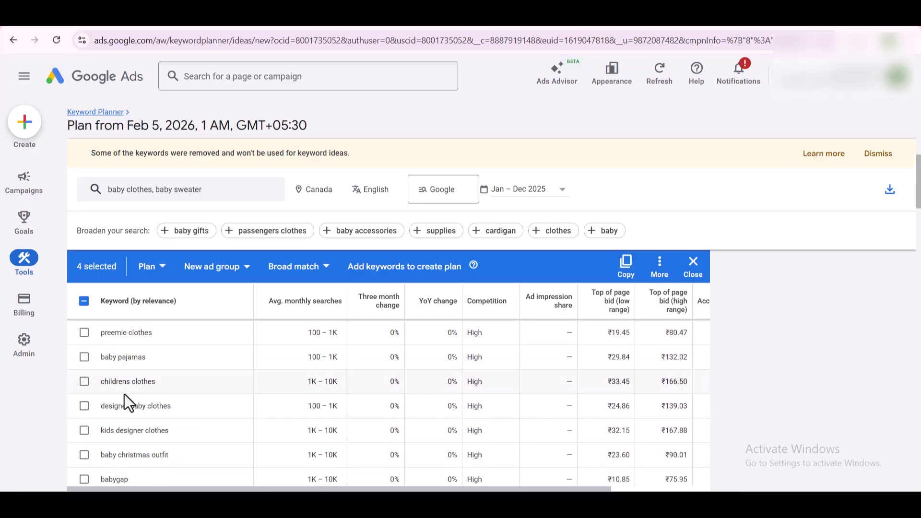
scroll(109, 464, down, 2)
scroll(104, 459, down, 3)
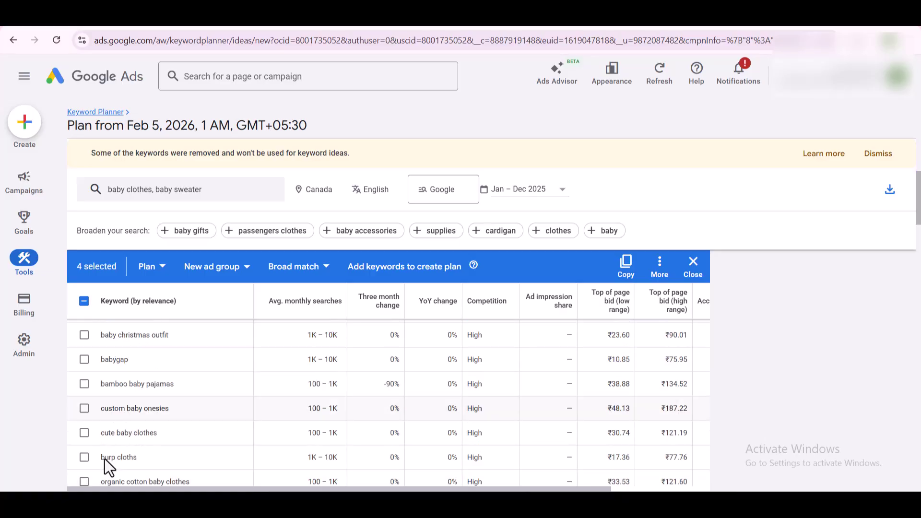
scroll(103, 457, down, 2)
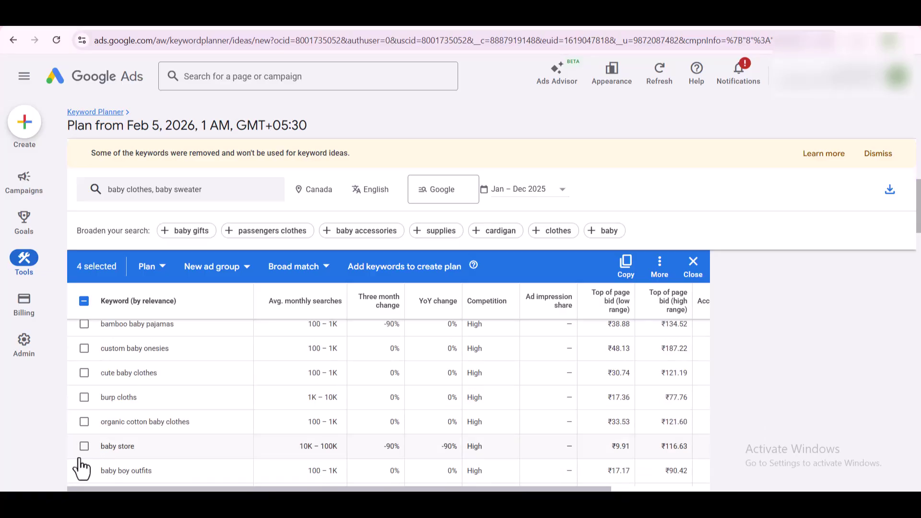
scroll(80, 467, down, 2)
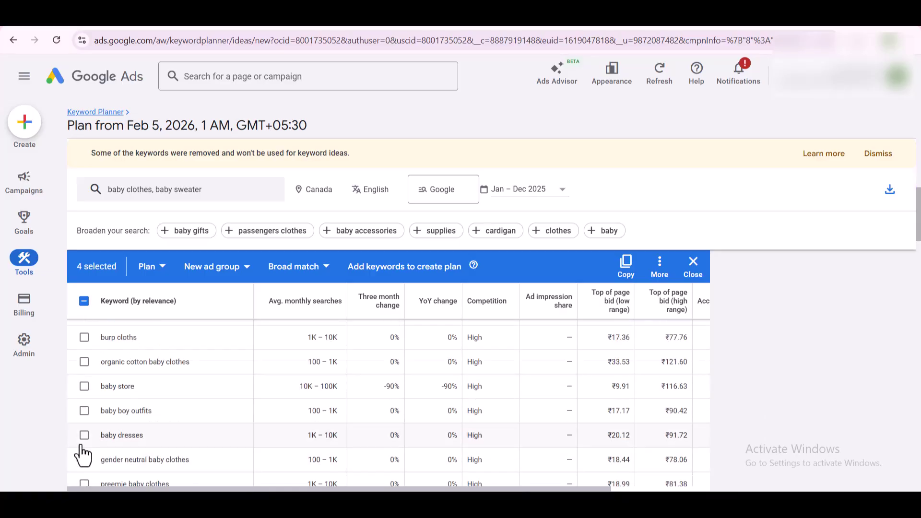
click(85, 435)
click(891, 196)
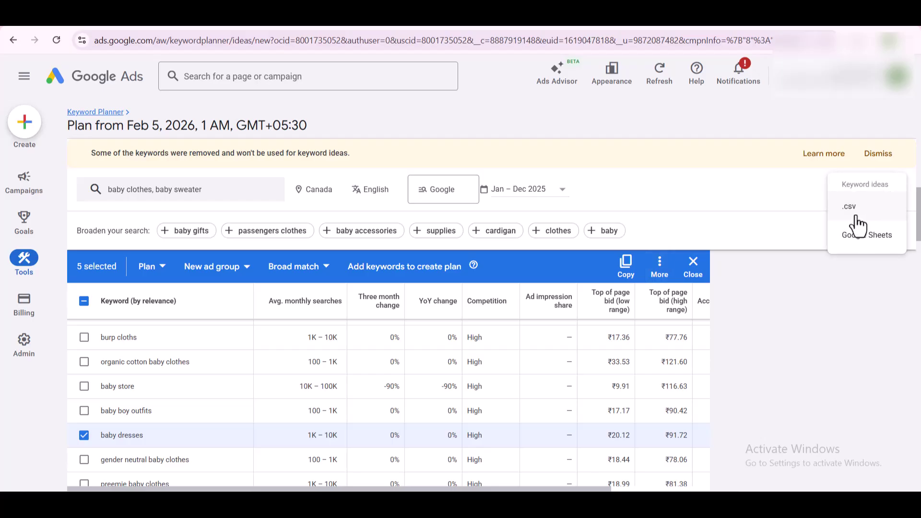
scroll(587, 405, up, 10)
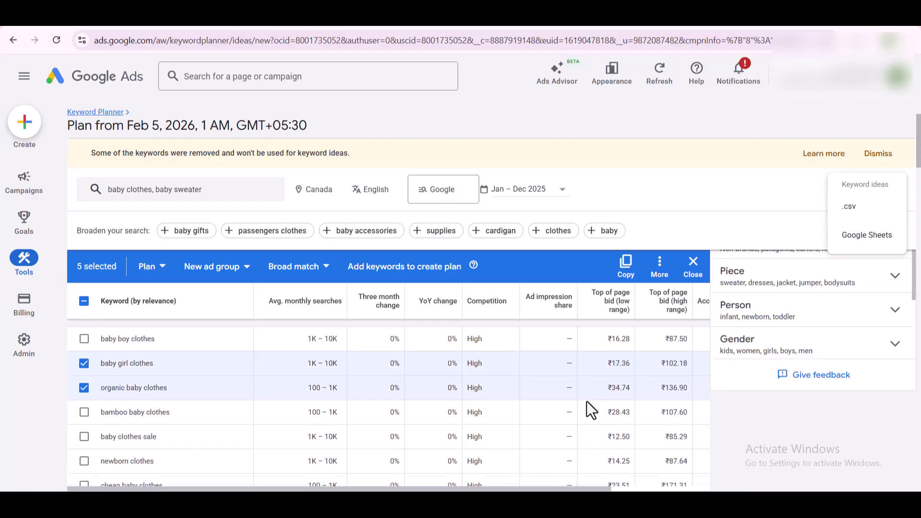